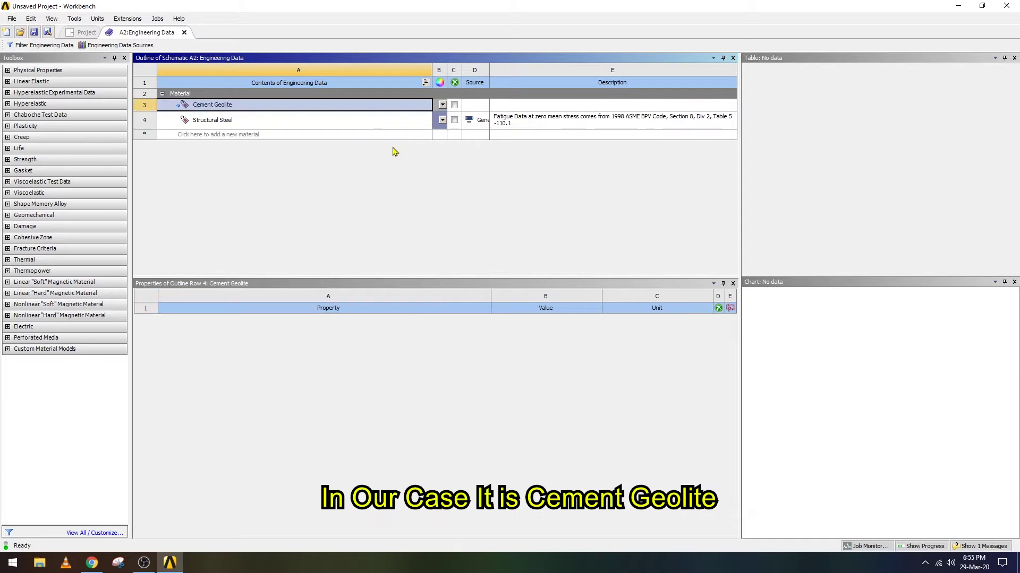
Add the Density and Tensile Yield Strength properties to the Cement Geolite material.
{"action": "left_click", "coordinate": [218, 104]}
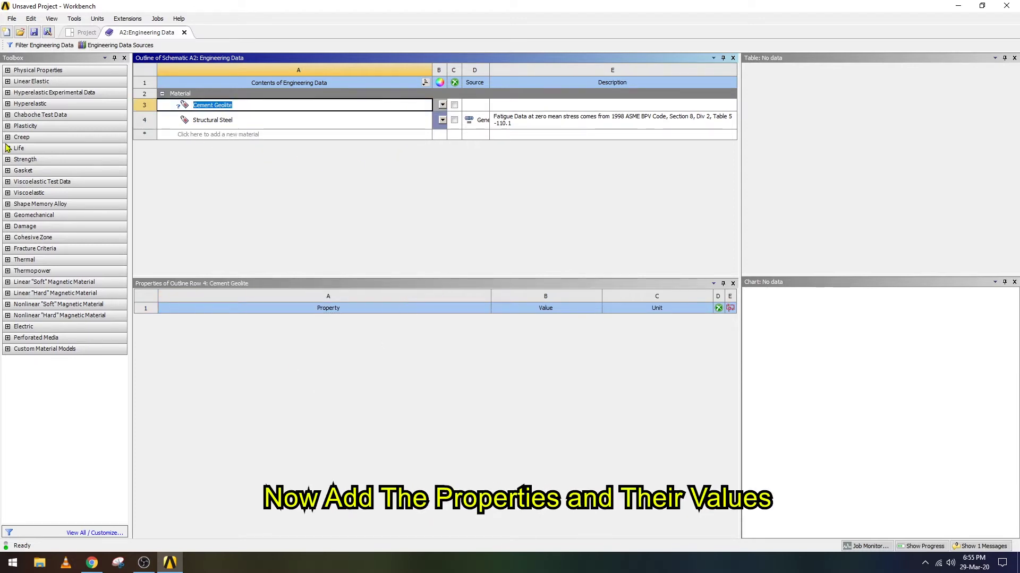
{"action": "left_click", "coordinate": [15, 71]}
{"action": "left_click_drag", "start_coordinate": [19, 80], "coordinate": [354, 341]}
{"action": "left_click_drag", "start_coordinate": [336, 187], "coordinate": [216, 109]}
{"action": "left_click", "coordinate": [7, 171]}
{"action": "left_click", "coordinate": [55, 182]}
{"action": "left_click_drag", "start_coordinate": [55, 183], "coordinate": [228, 106]}
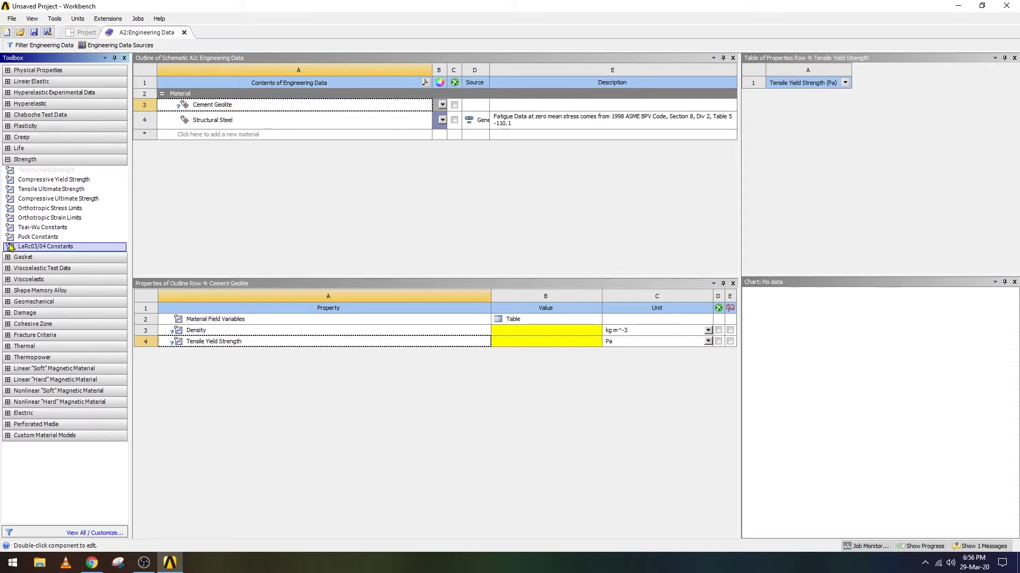
{"action": "left_click_drag", "start_coordinate": [42, 180], "coordinate": [509, 232]}
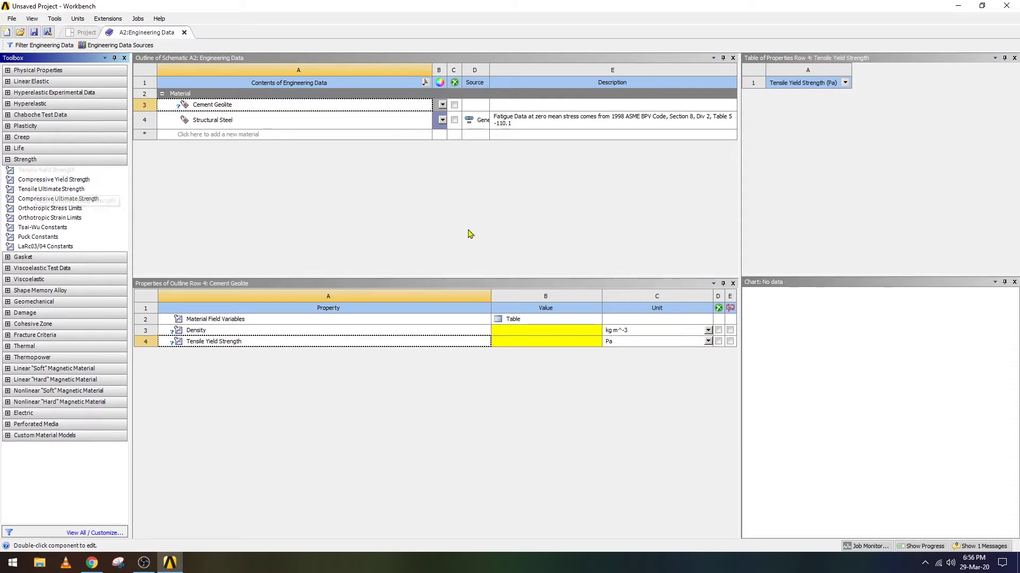
Set the density of Cement Geolite to 2080 kg m^-3.
{"action": "left_click", "coordinate": [552, 330]}
{"action": "type", "text": "20"}
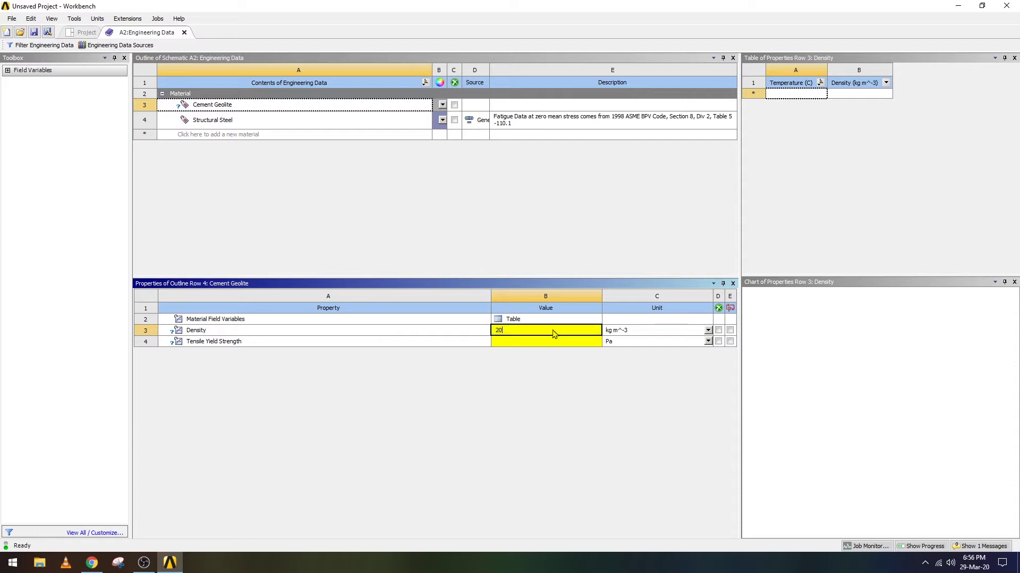
{"action": "left_click", "coordinate": [343, 227]}
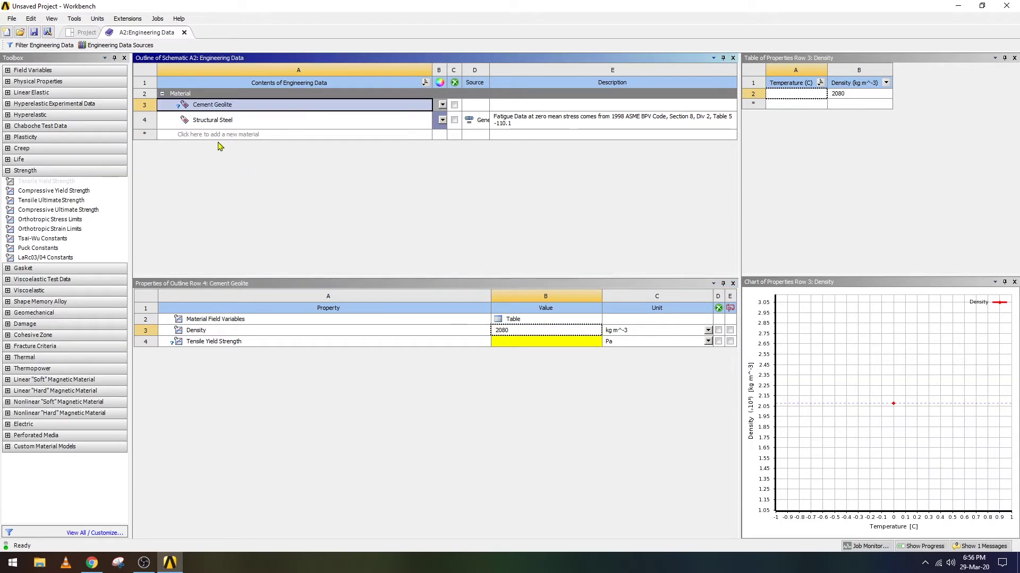
Create a new material named Biochar in the engineering data outline.
{"action": "left_click", "coordinate": [208, 134]}
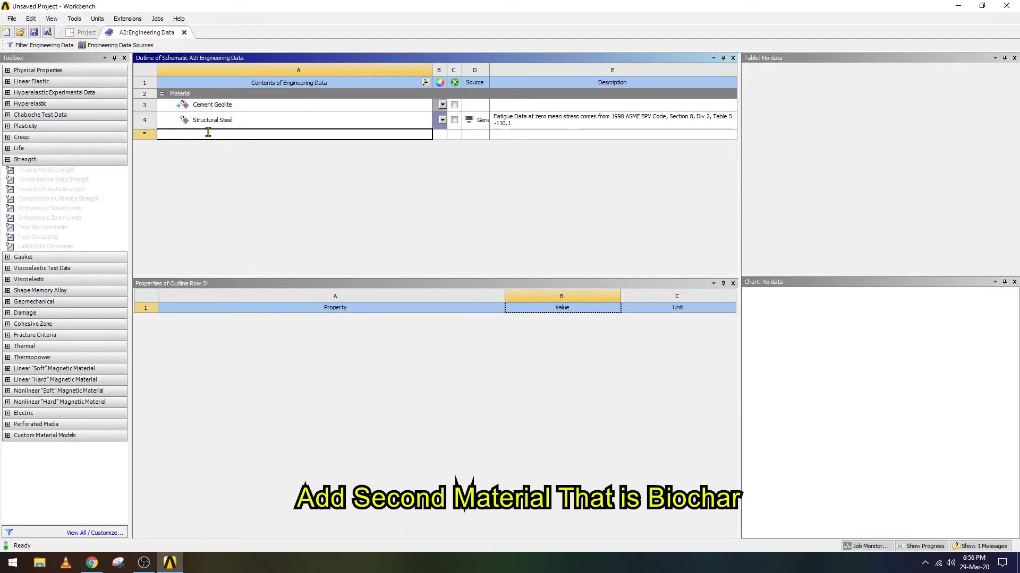
{"action": "type", "text": "Biochar"}
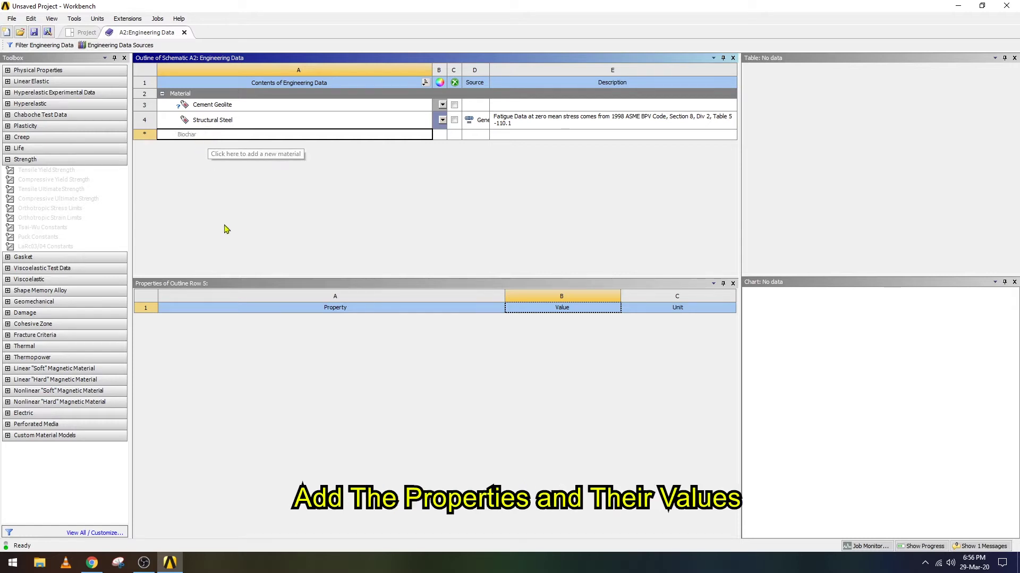
{"action": "key", "text": "Return"}
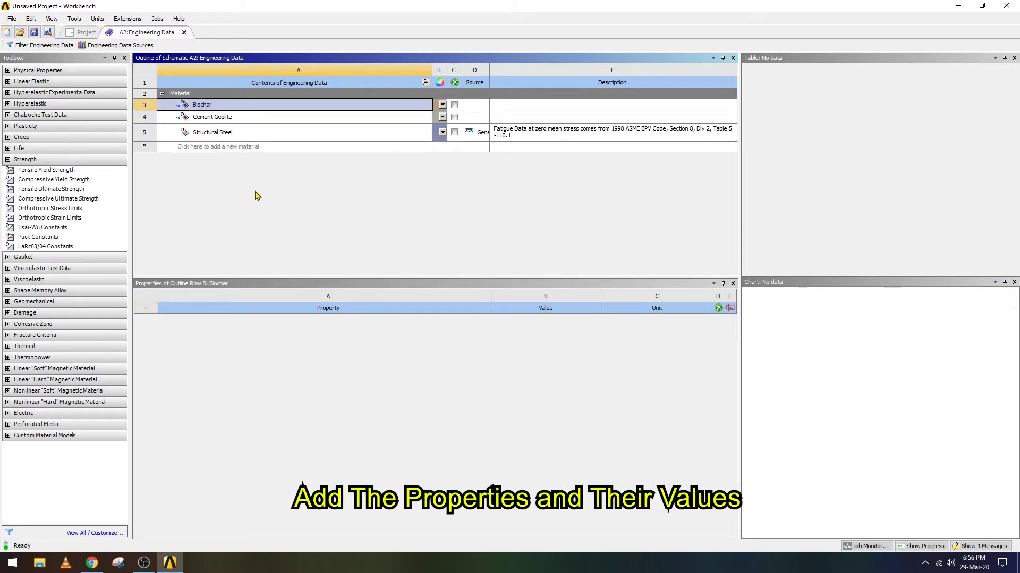
Add the Density property to Biochar and set it to 700 kg m^-3.
{"action": "left_click", "coordinate": [8, 70]}
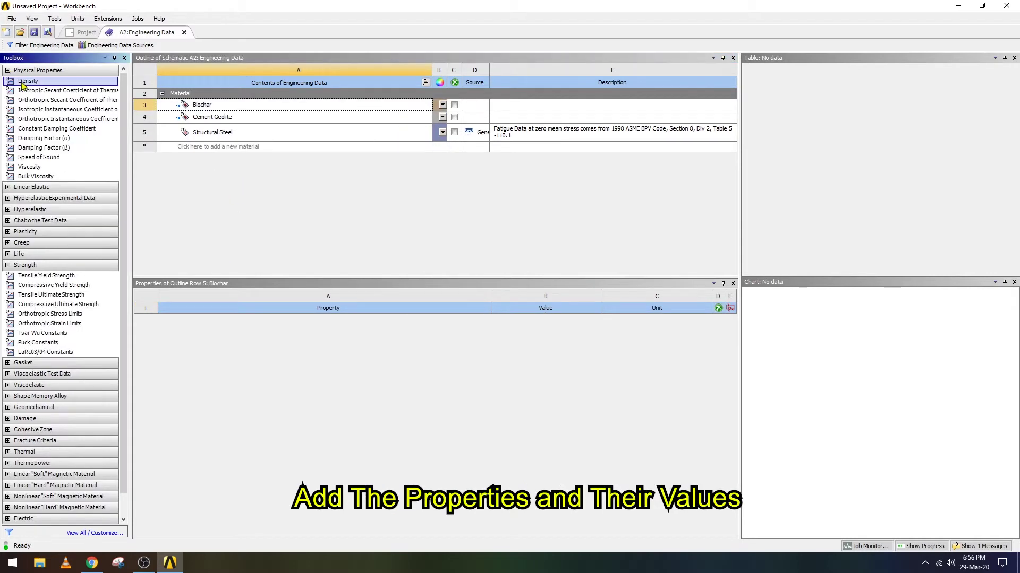
{"action": "left_click", "coordinate": [207, 105]}
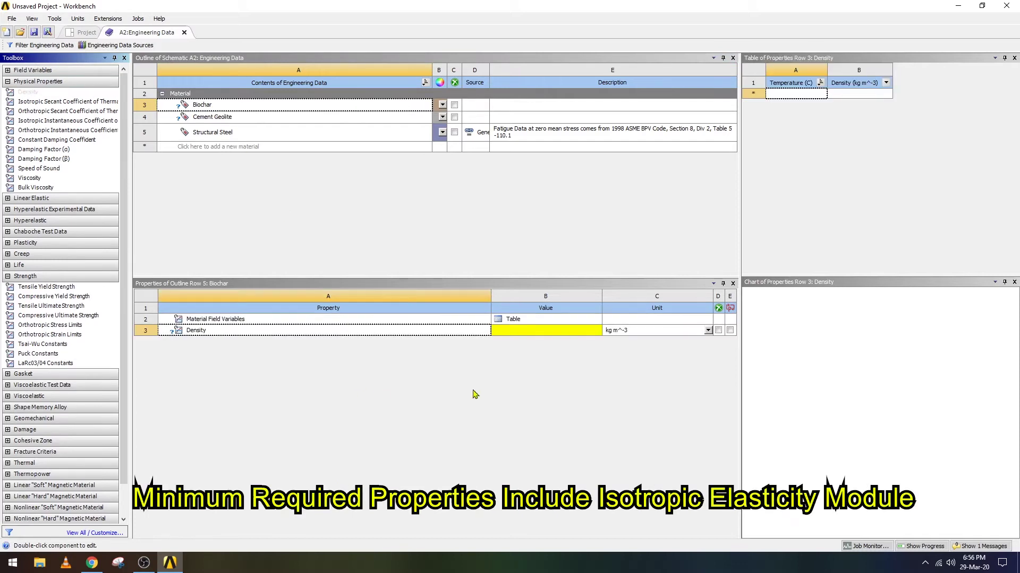
{"action": "left_click", "coordinate": [552, 331]}
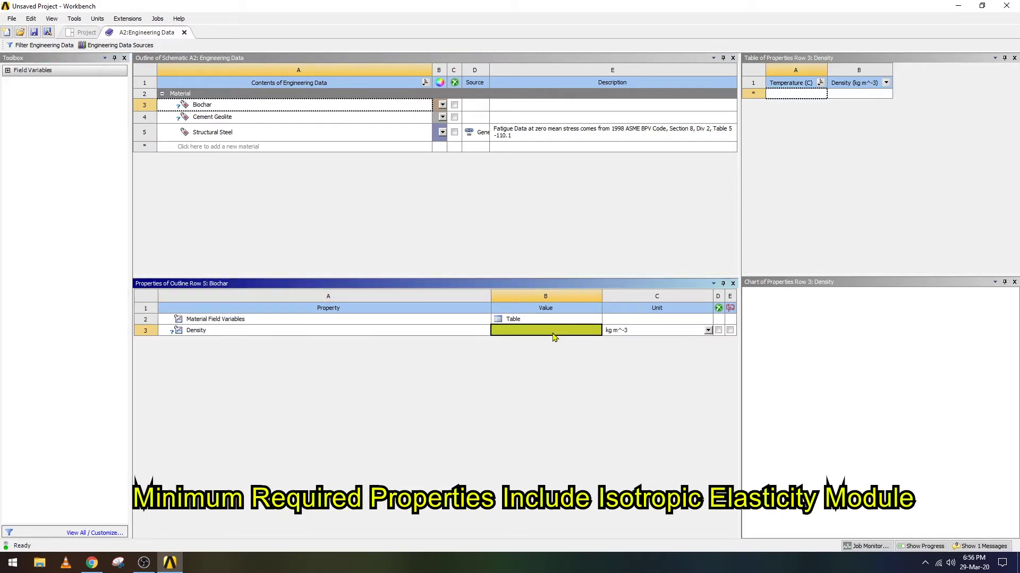
{"action": "type", "text": "700"}
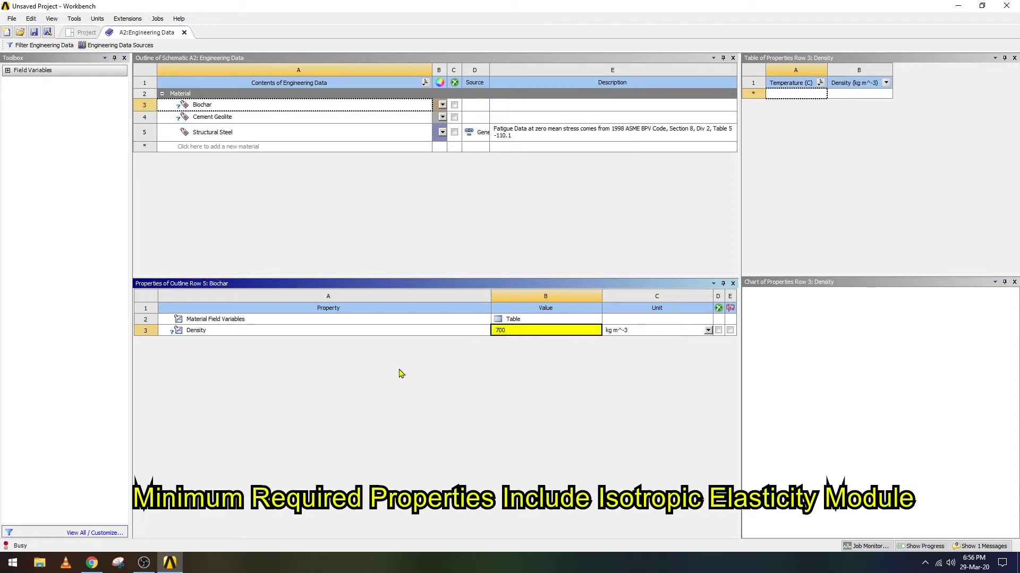
{"action": "left_click", "coordinate": [401, 374]}
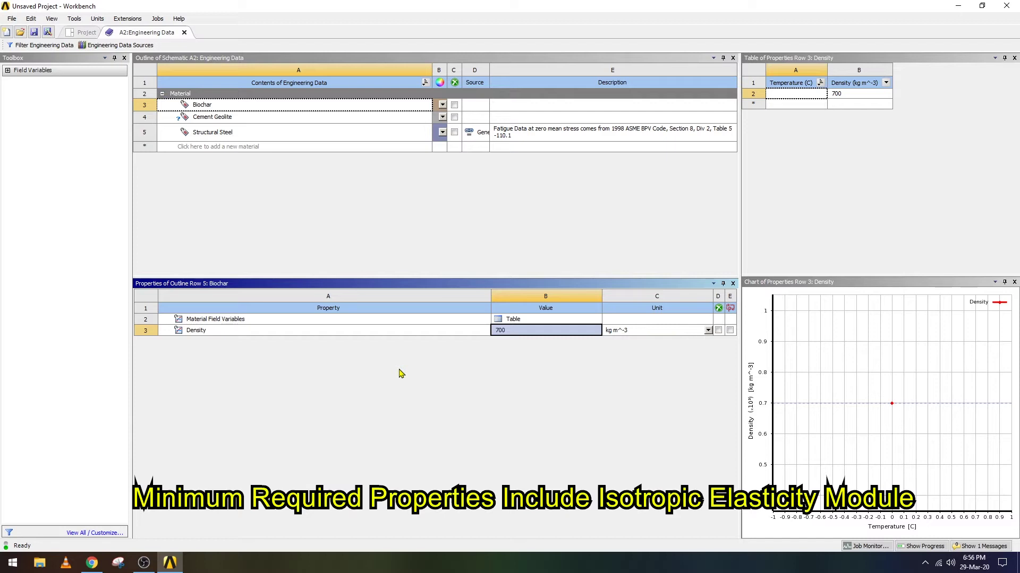
Add the Tensile Yield Strength and Tensile Ultimate Strength properties to Biochar.
{"action": "left_click", "coordinate": [204, 104]}
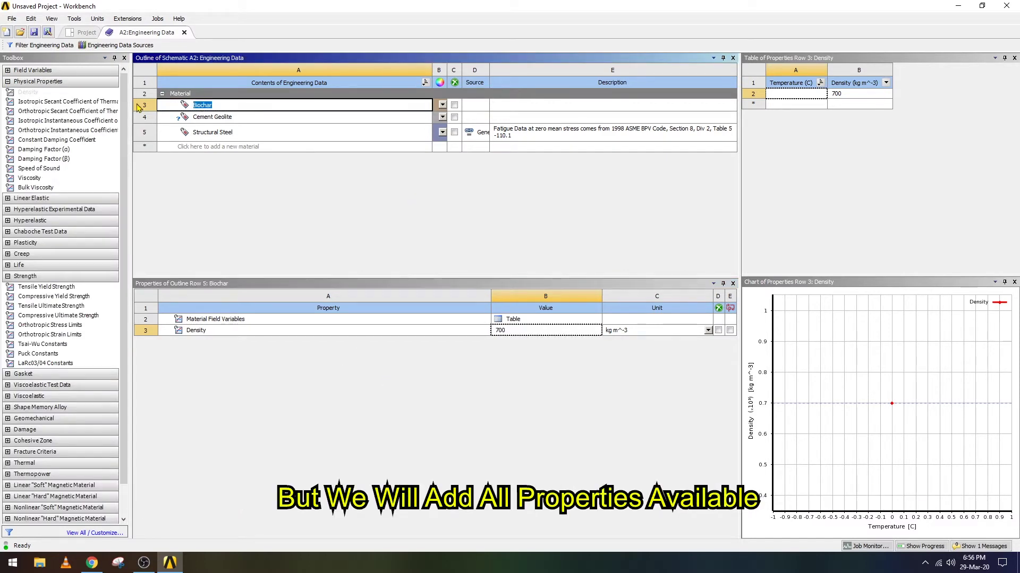
{"action": "left_click_drag", "start_coordinate": [46, 287], "coordinate": [204, 109]}
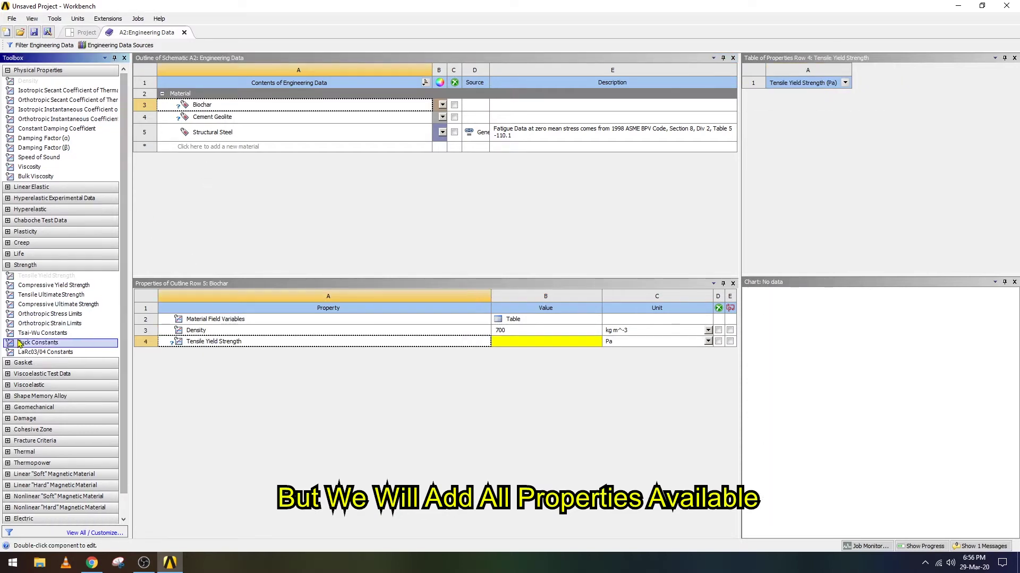
{"action": "left_click_drag", "start_coordinate": [45, 296], "coordinate": [204, 111]}
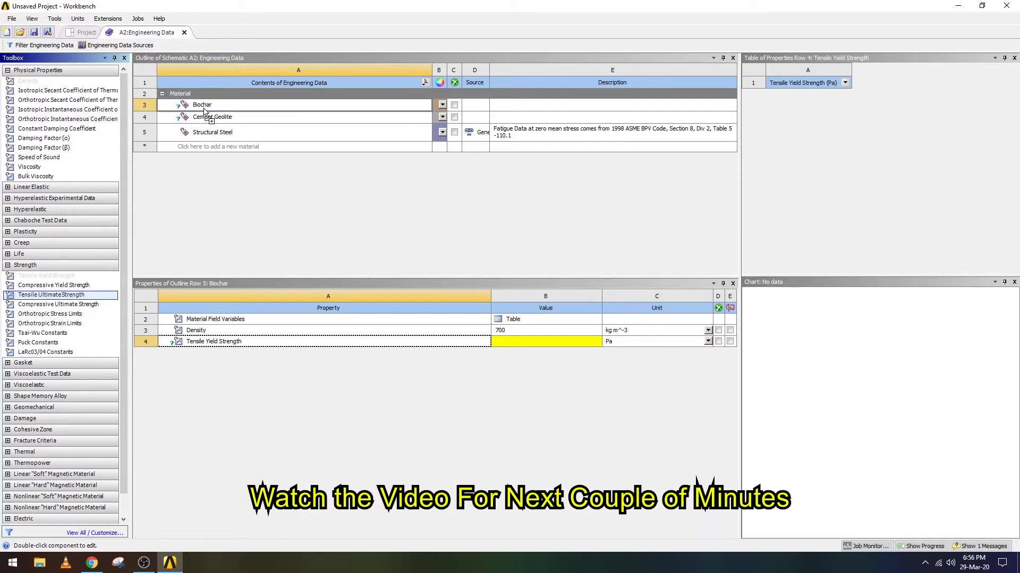
{"action": "left_click_drag", "start_coordinate": [204, 112], "coordinate": [204, 109]}
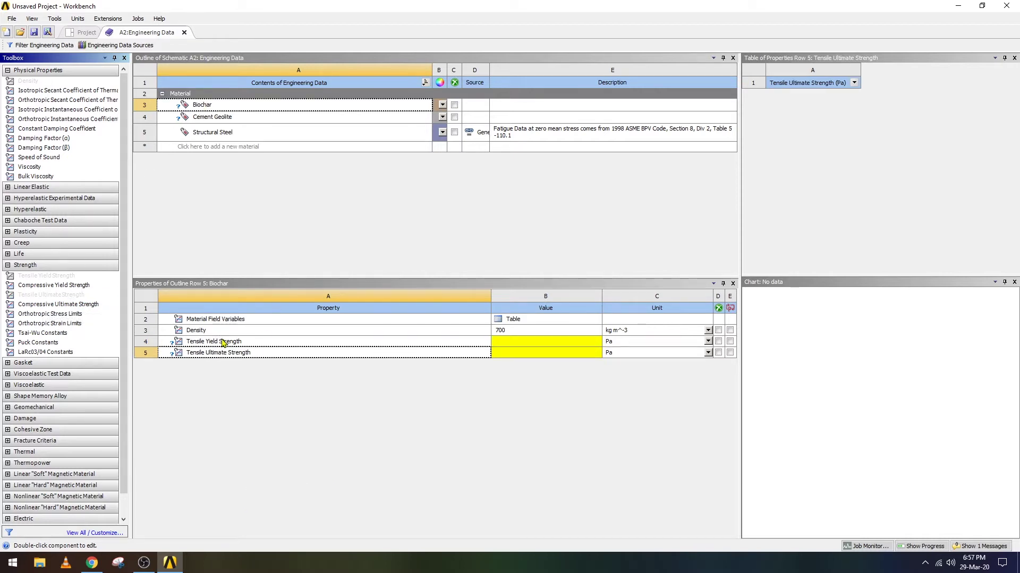
Set Biochar's tensile yield strength to 15000000 Pa and its tensile ultimate strength to 2.1E+07 Pa.
{"action": "left_click", "coordinate": [708, 343]}
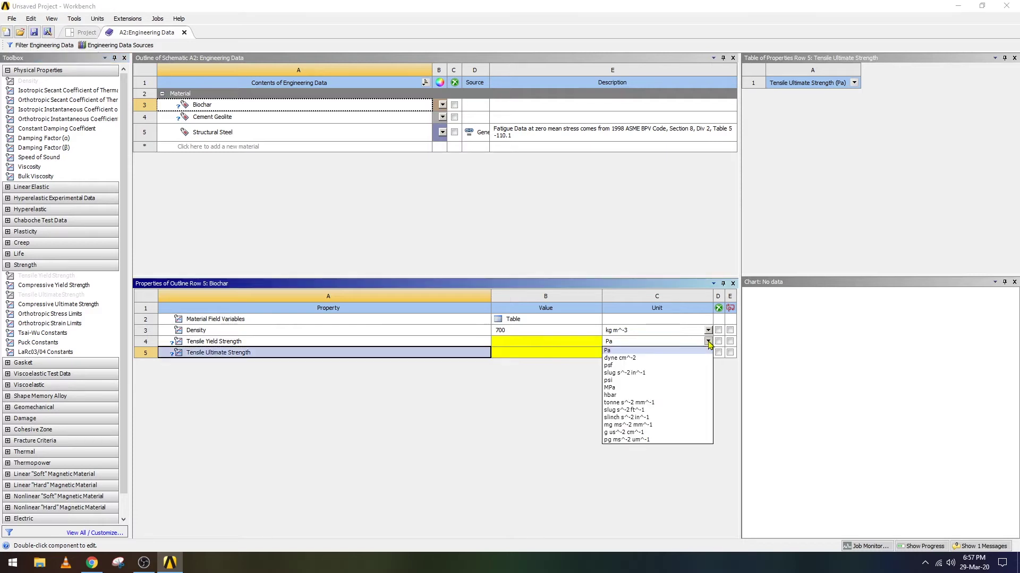
{"action": "left_click", "coordinate": [674, 342]}
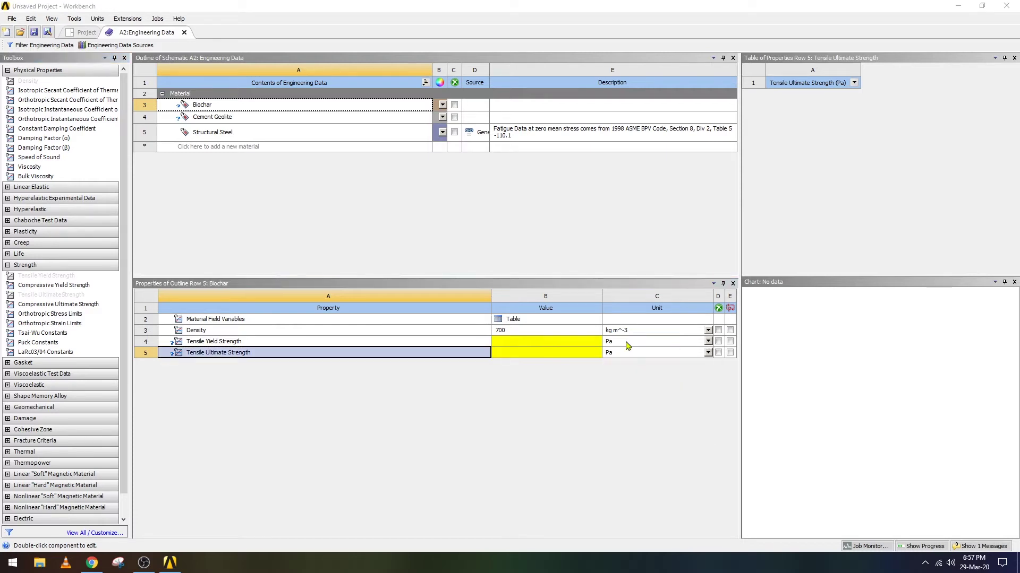
{"action": "left_click", "coordinate": [553, 344]}
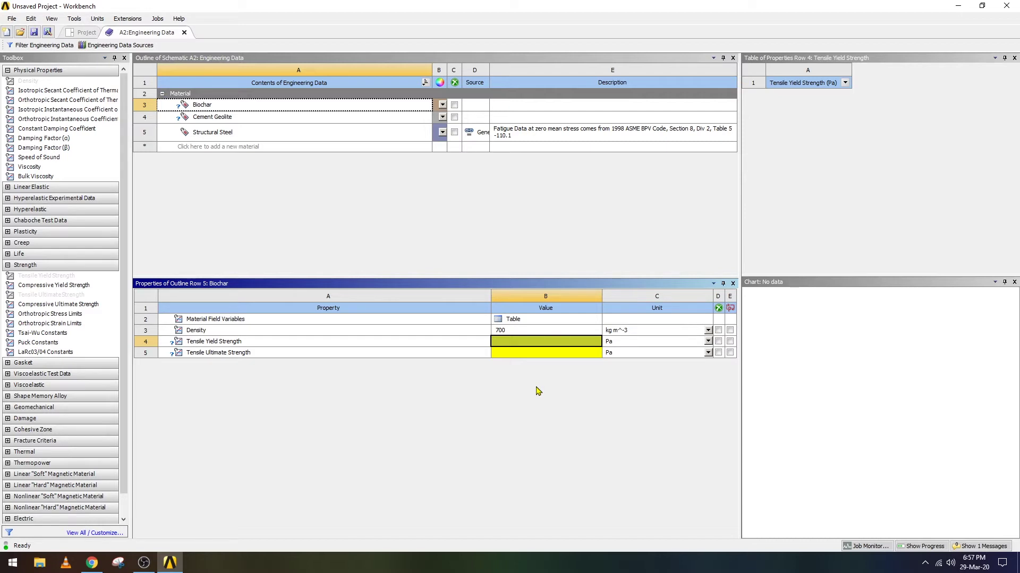
{"action": "type", "text": "15000000"}
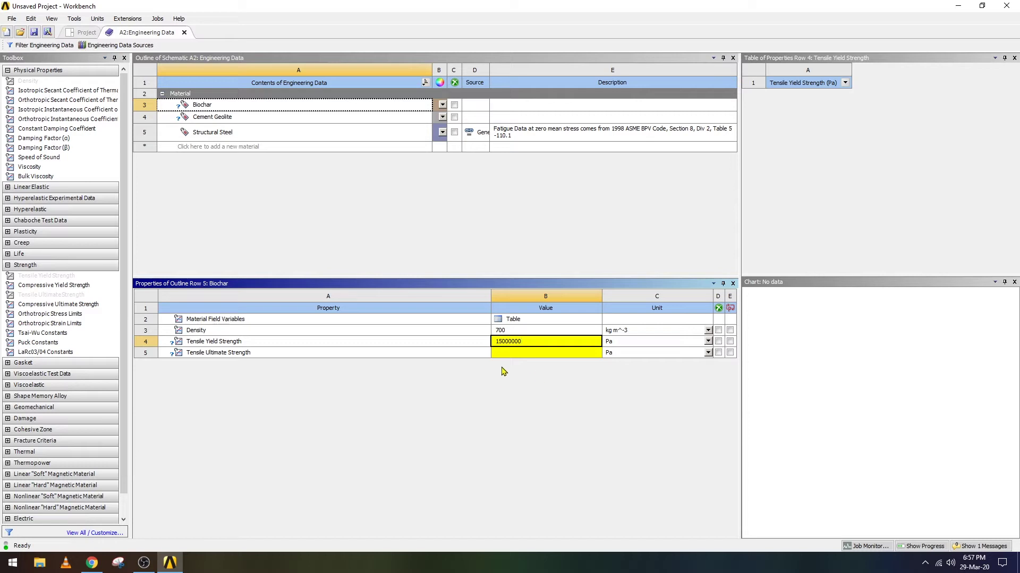
{"action": "key", "text": "Return"}
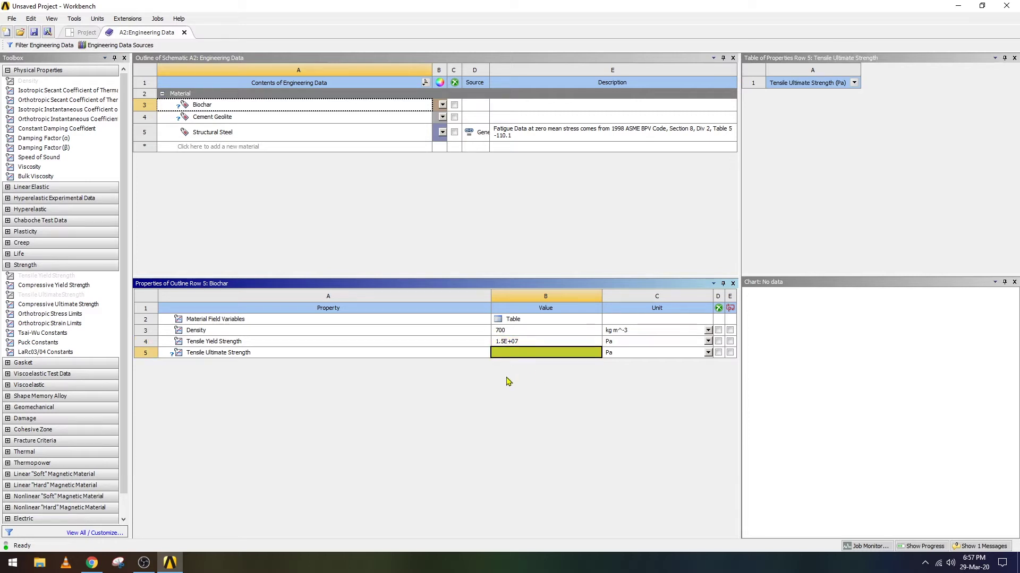
{"action": "type", "text": "210000"}
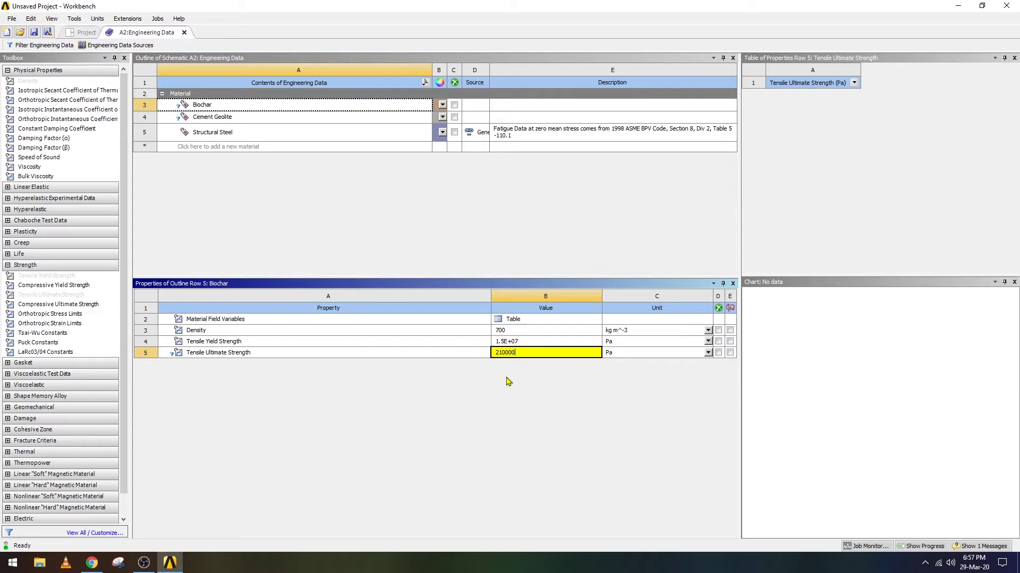
{"action": "key", "text": "Return"}
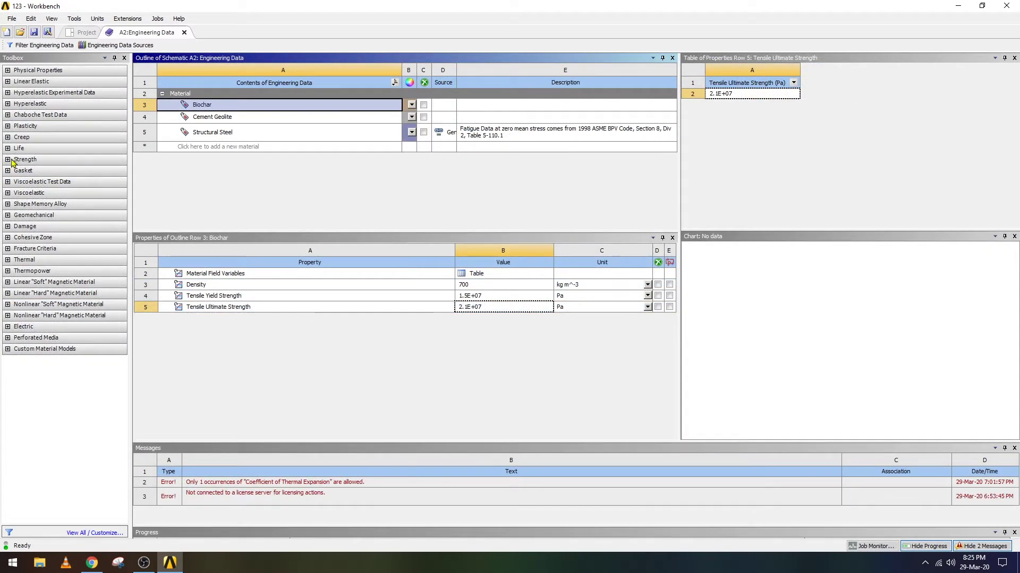
{"action": "left_click", "coordinate": [10, 161]}
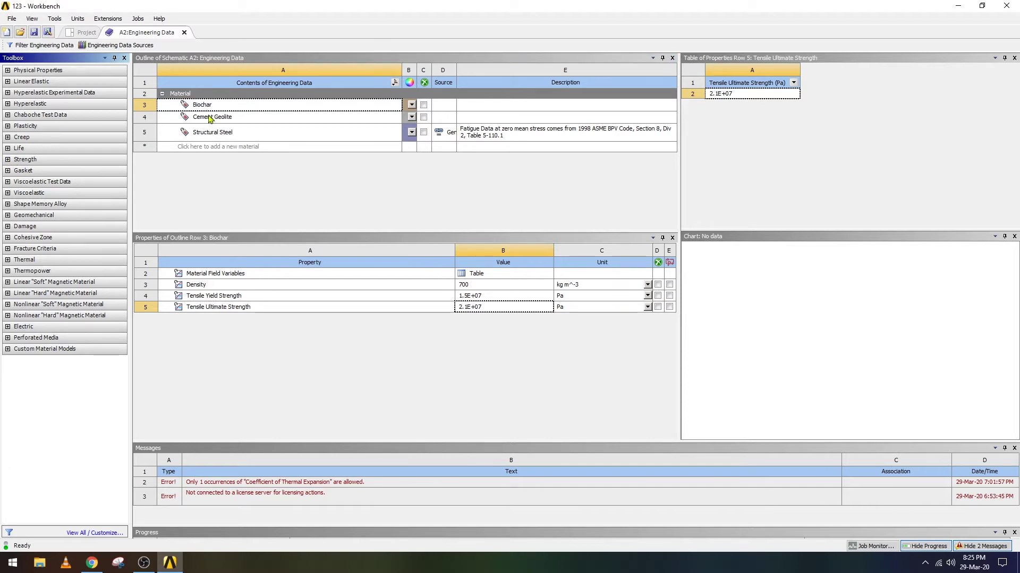
{"action": "double_click", "coordinate": [234, 106]}
{"action": "left_click", "coordinate": [332, 307]}
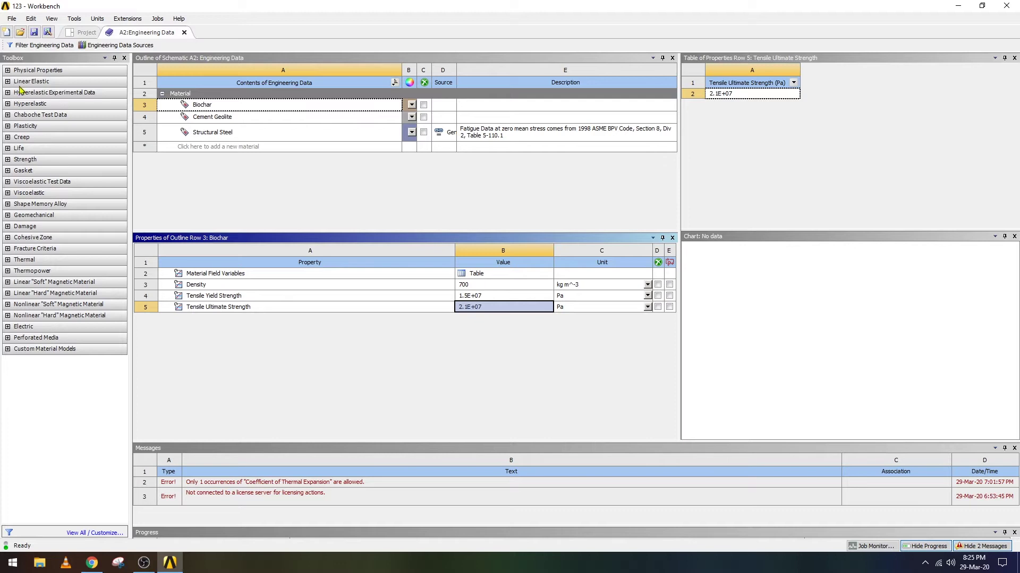
{"action": "left_click", "coordinate": [7, 126]}
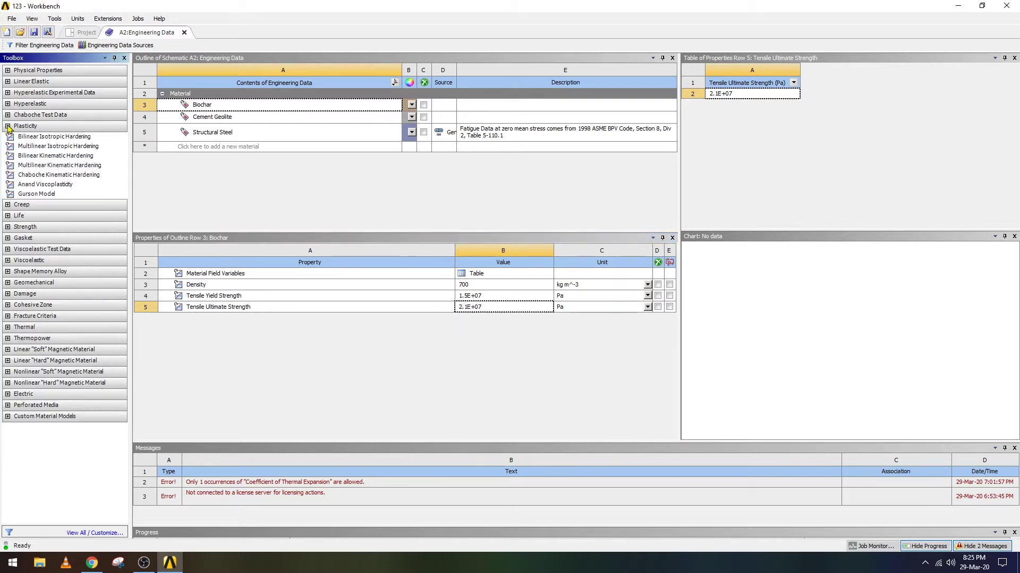
{"action": "left_click", "coordinate": [7, 126]}
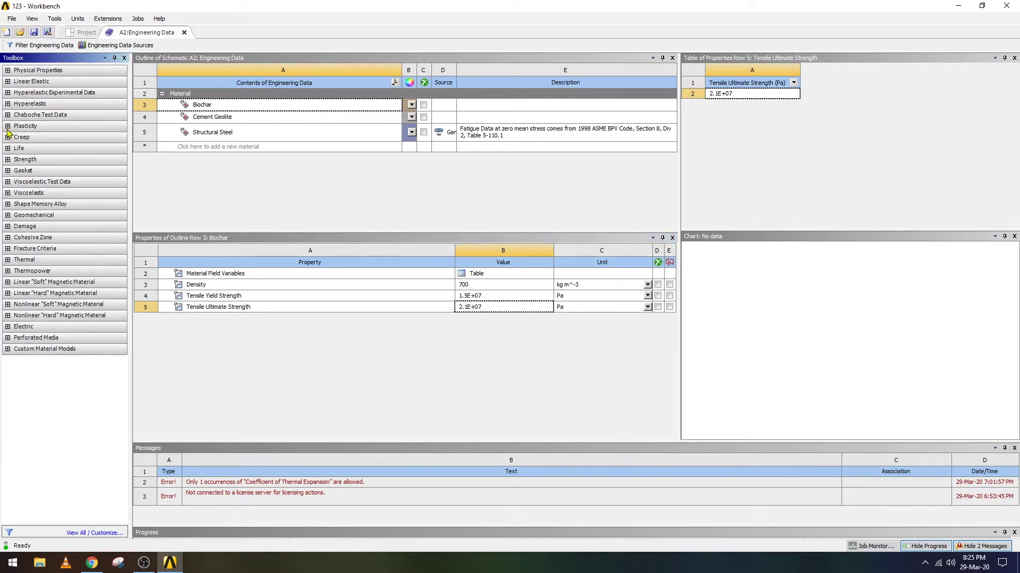
{"action": "left_click", "coordinate": [8, 127]}
{"action": "left_click", "coordinate": [7, 127]}
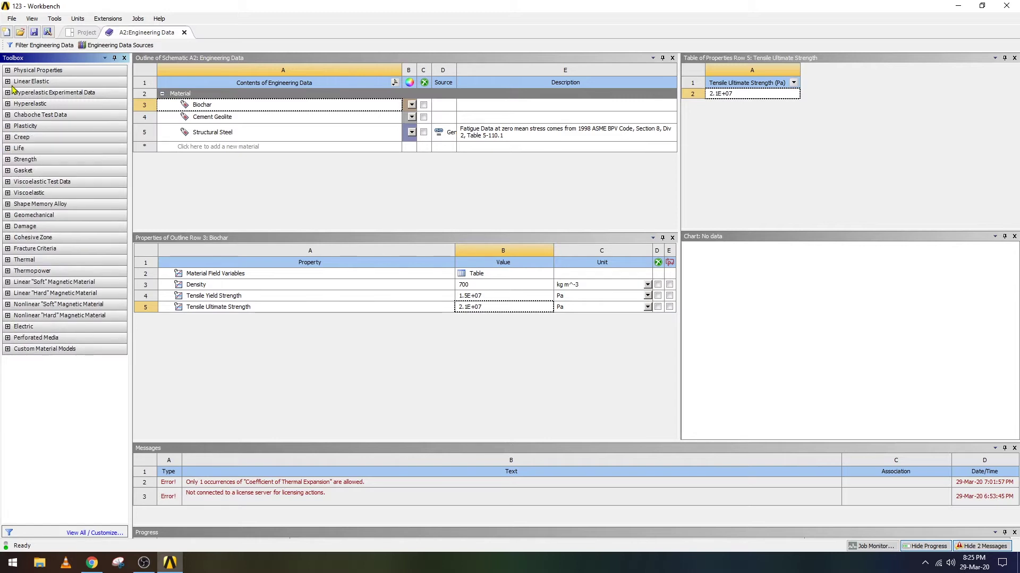
Add Isotropic Elasticity to Biochar and expand it, keeping it derived from Young's Modulus and Poisson's Ratio.
{"action": "left_click", "coordinate": [8, 82]}
{"action": "left_click_drag", "start_coordinate": [43, 93], "coordinate": [208, 105]}
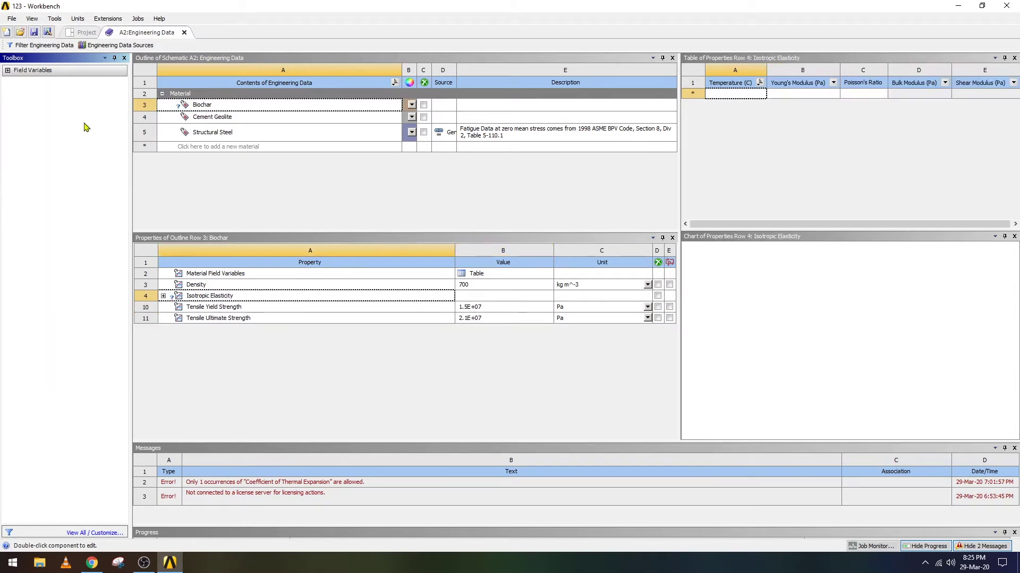
{"action": "left_click", "coordinate": [163, 295]}
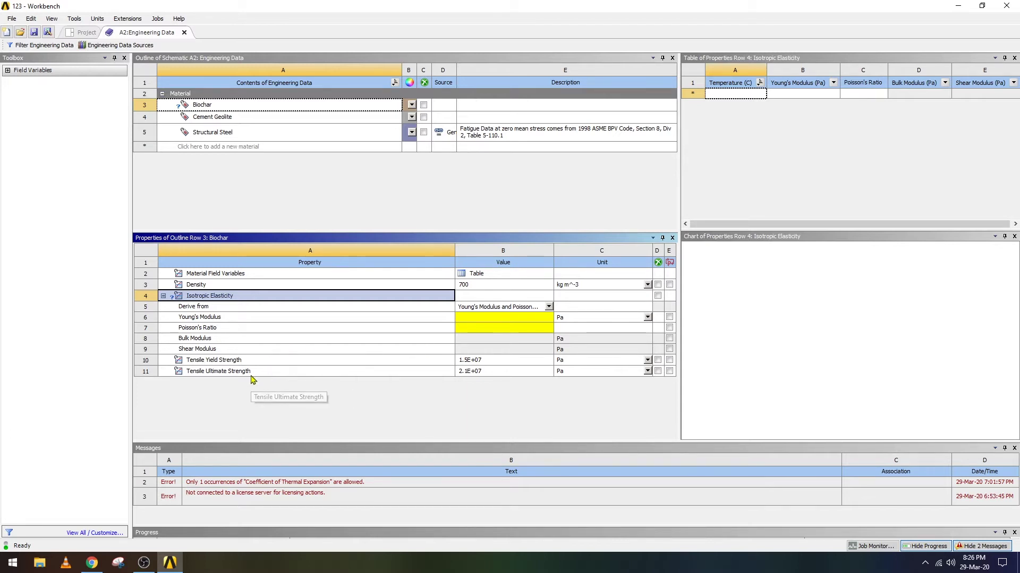
{"action": "left_click", "coordinate": [549, 307]}
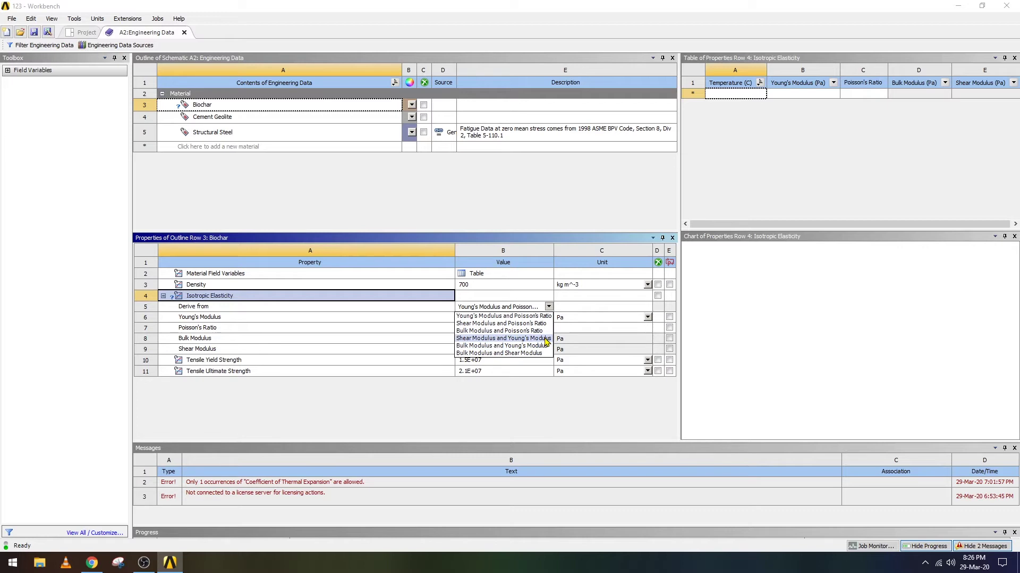
{"action": "left_click", "coordinate": [549, 307]}
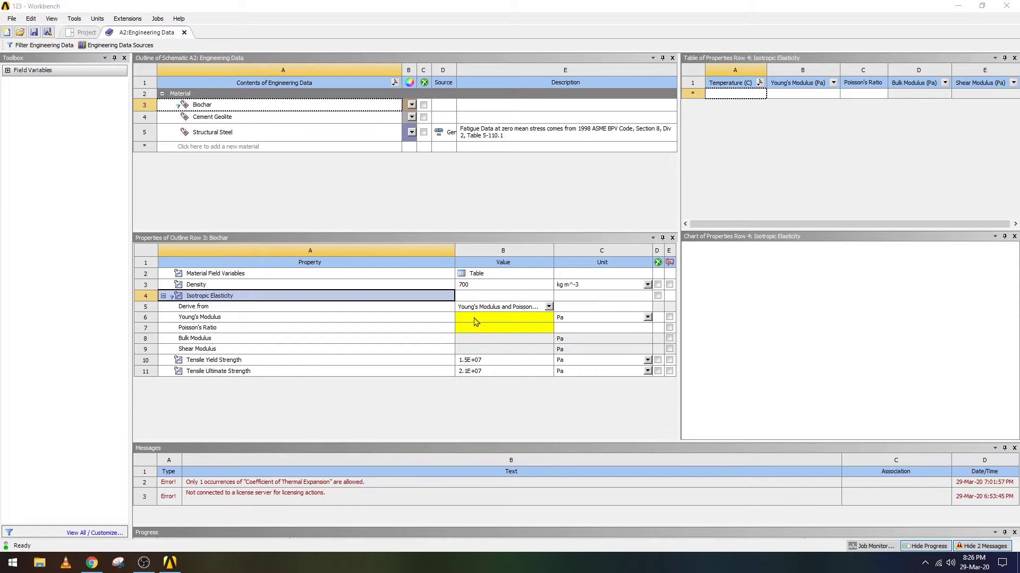
Delete the Tensile Yield Strength and Tensile Ultimate Strength properties from Biochar.
{"action": "left_click", "coordinate": [388, 362]}
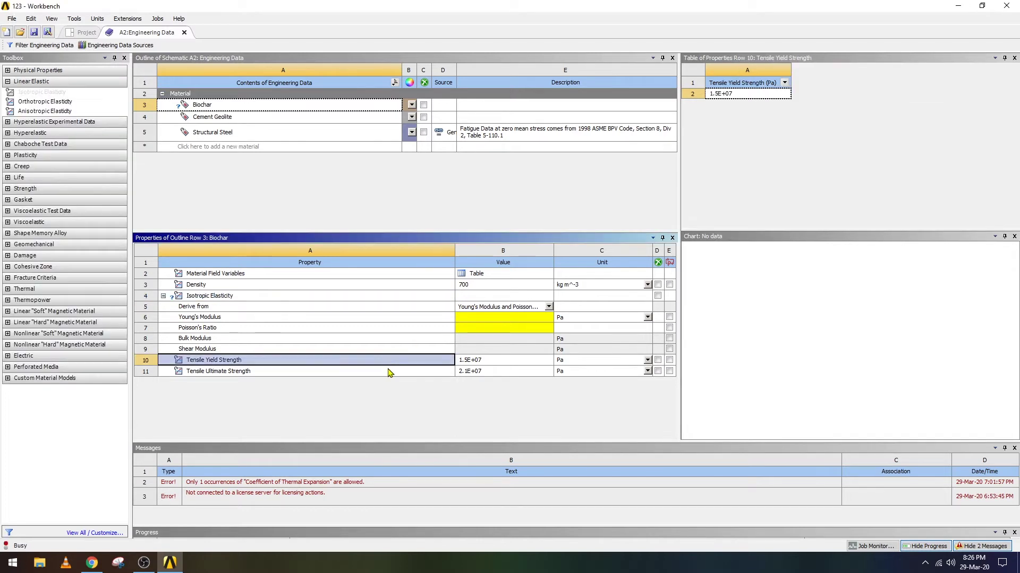
{"action": "left_click", "coordinate": [388, 371], "text": "shift"}
{"action": "right_click", "coordinate": [235, 361]}
{"action": "left_click", "coordinate": [254, 366]}
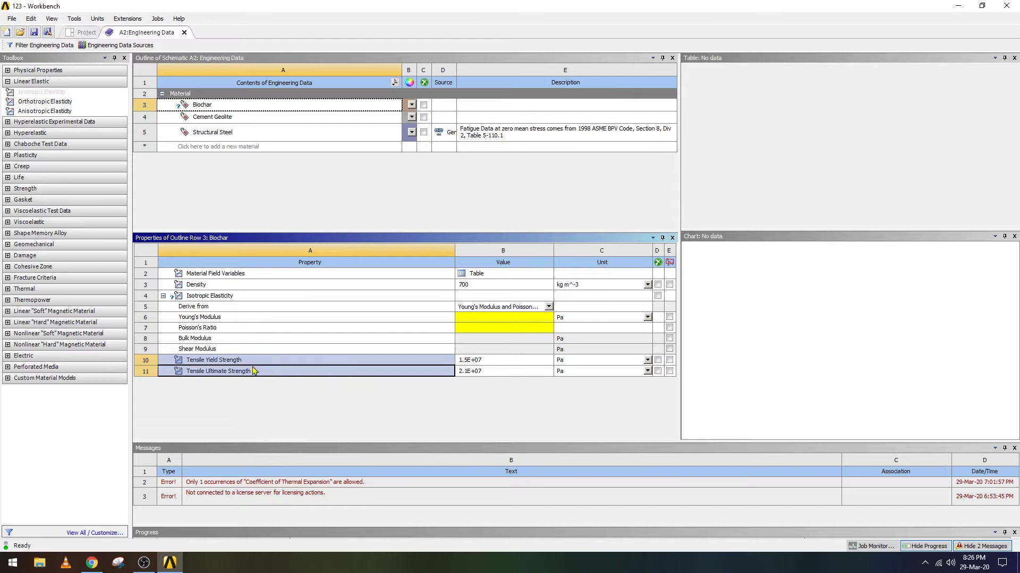
Set Biochar's Young's Modulus to 750000000 Pa.
{"action": "left_click", "coordinate": [472, 320]}
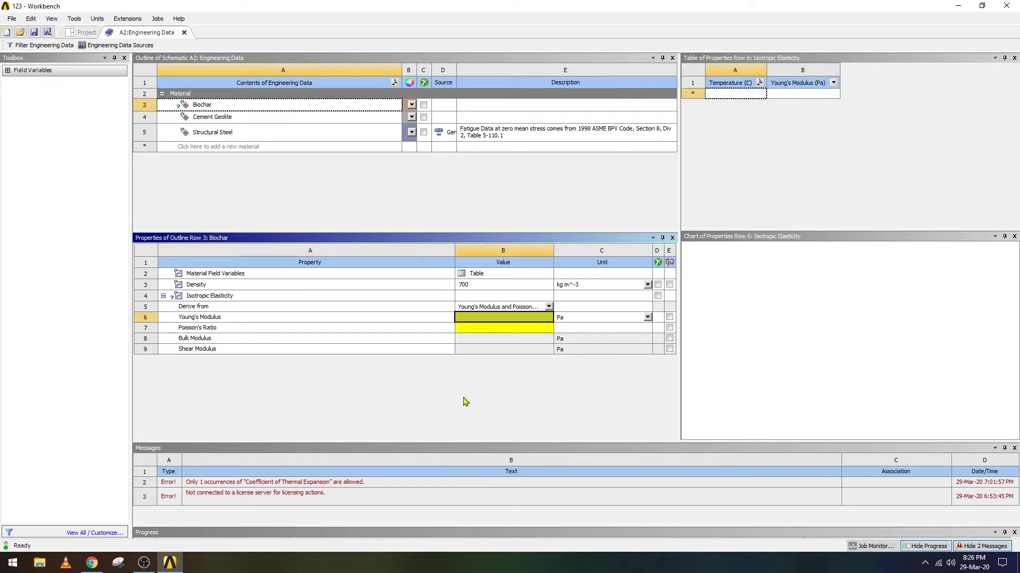
{"action": "type", "text": "7500000"}
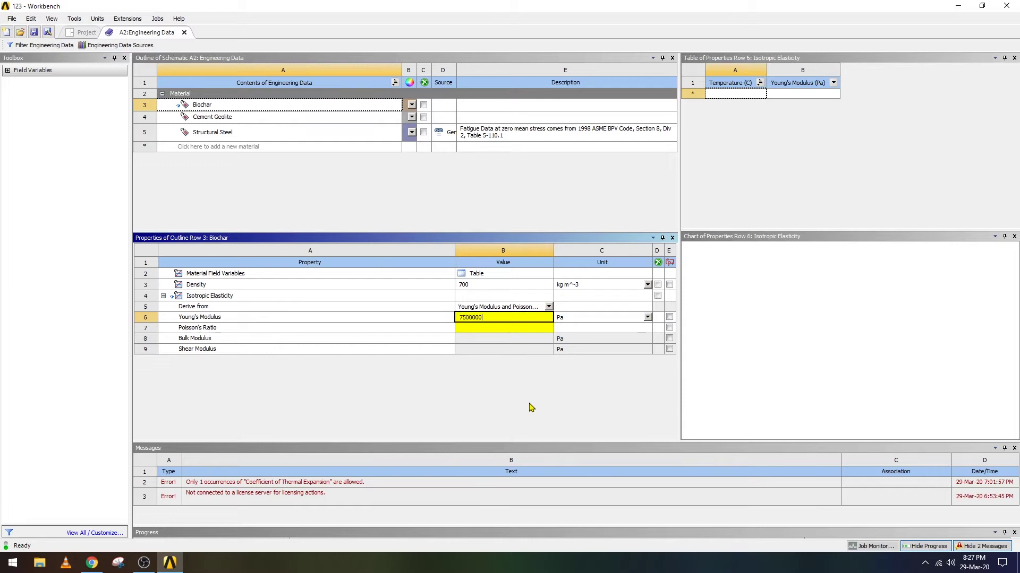
{"action": "type", "text": "00"}
{"action": "key", "text": "Return"}
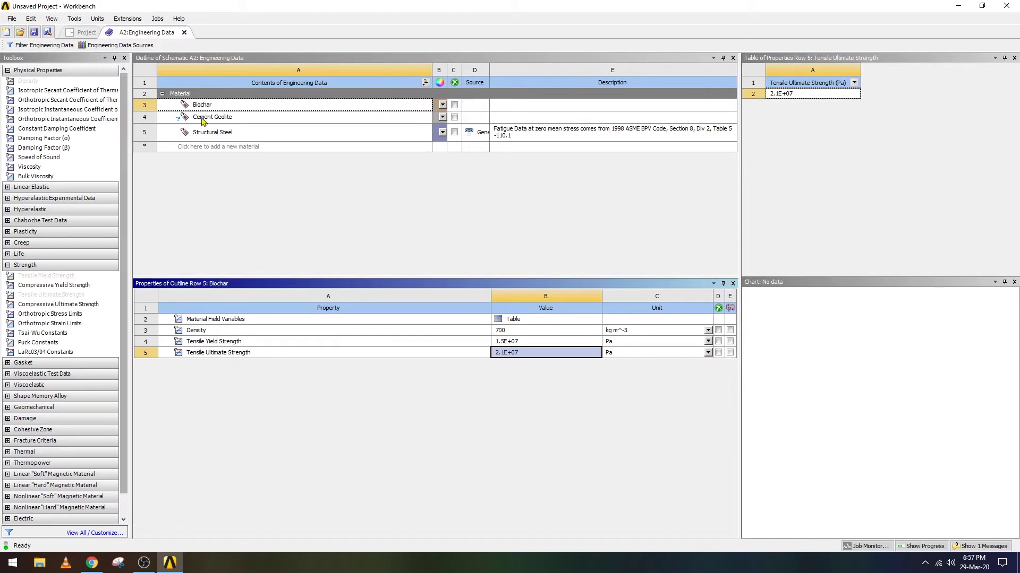
Add the Tensile Ultimate Strength property to Cement Geolite and set its tensile yield strength to 4000000 Pa.
{"action": "key", "text": "Delete"}
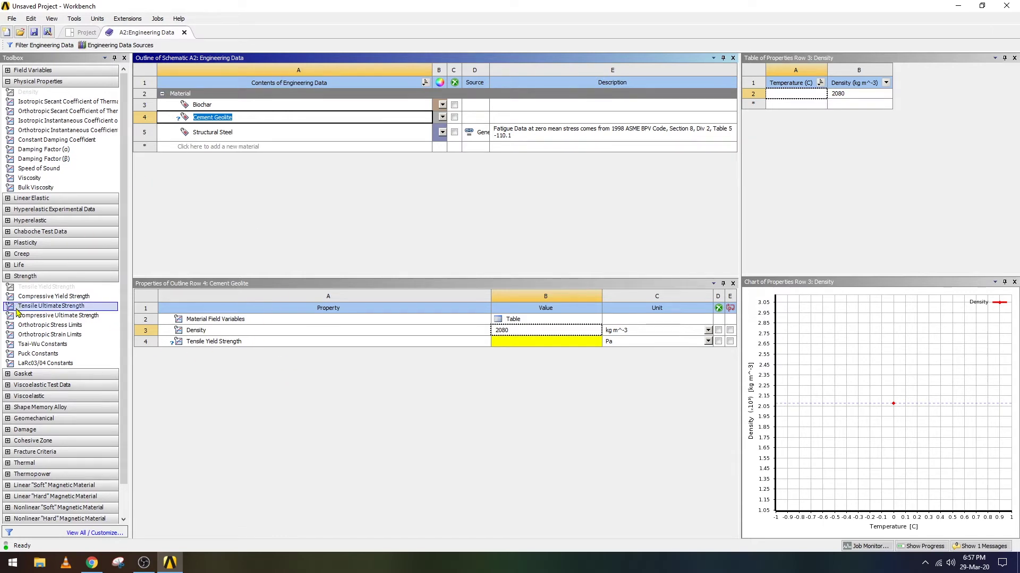
{"action": "left_click_drag", "start_coordinate": [40, 307], "coordinate": [249, 348]}
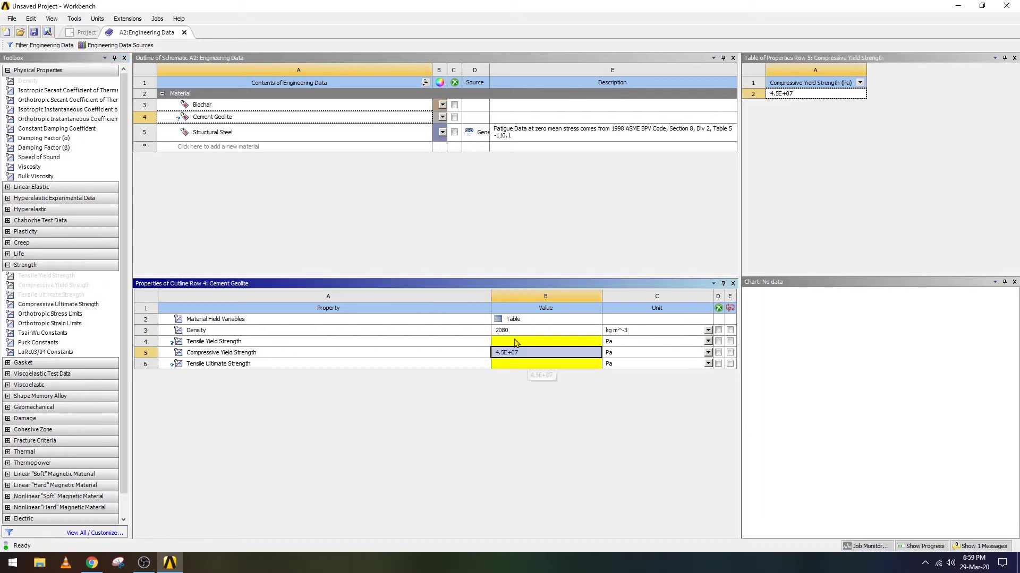
{"action": "left_click", "coordinate": [514, 341]}
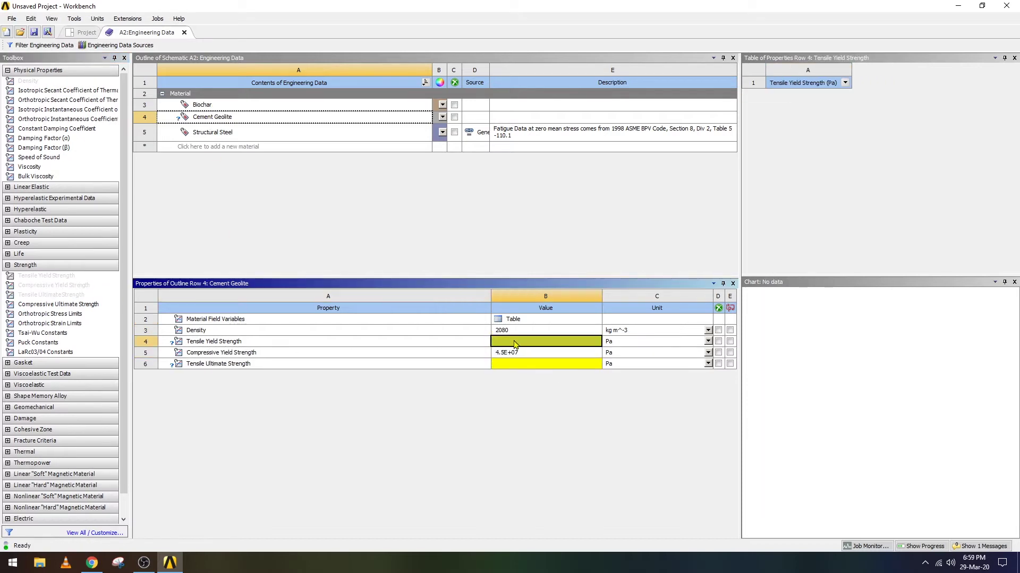
{"action": "type", "text": "4000000"}
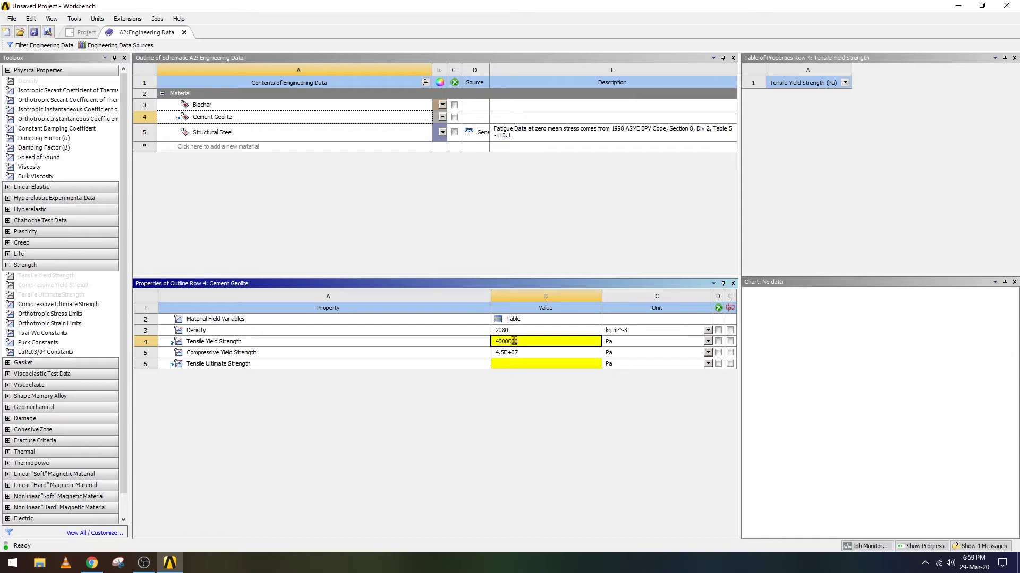
Set Cement Geolite's tensile ultimate strength to 5000000 Pa.
{"action": "left_click", "coordinate": [515, 366]}
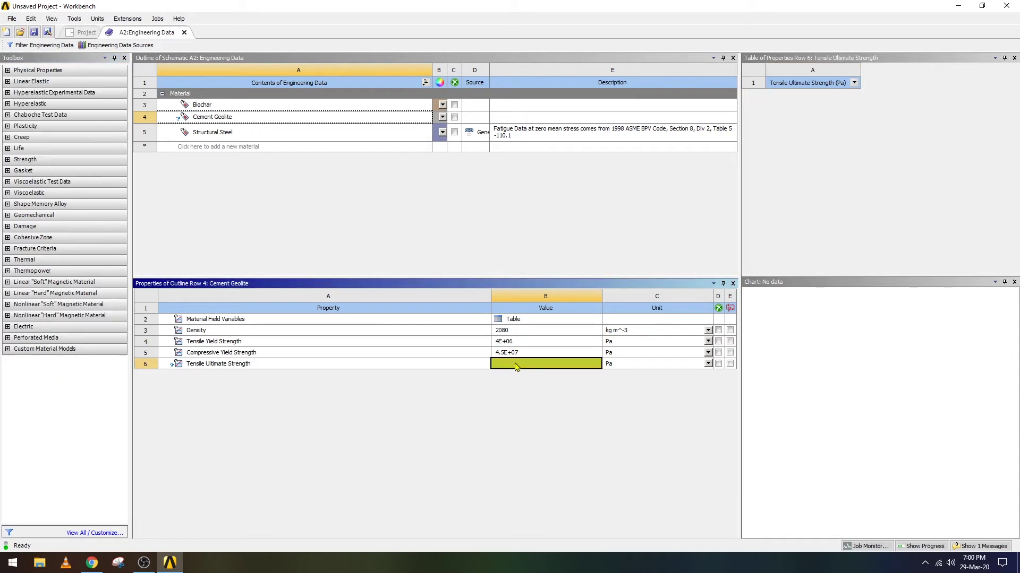
{"action": "type", "text": "6000"}
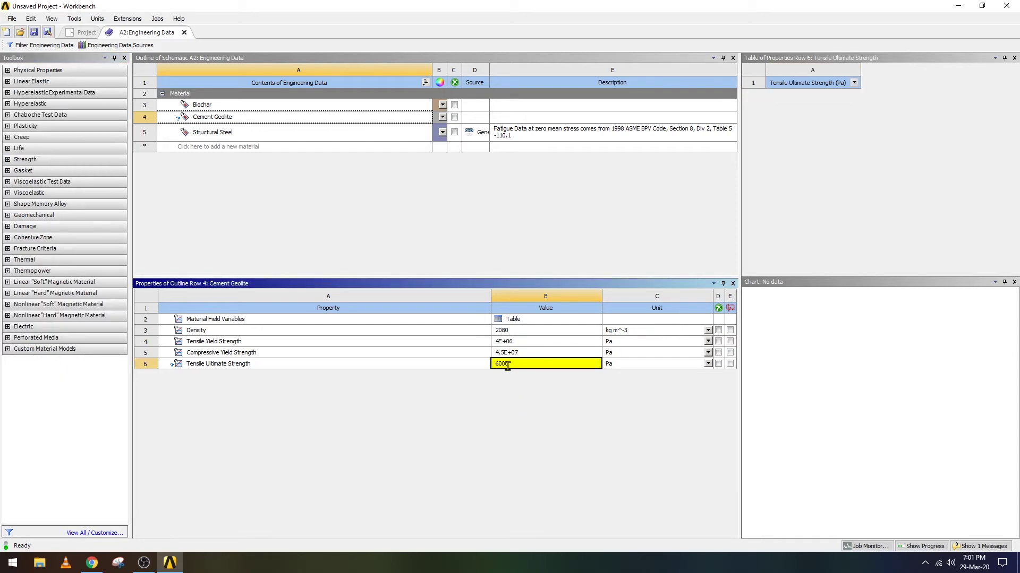
{"action": "key", "text": "BackSpace"}
{"action": "key", "text": "BackSpace"}
{"action": "key", "text": "BackSpace"}
{"action": "key", "text": "BackSpace"}
{"action": "type", "text": "5000000"}
Replace Cement Geolite's tensile yield strength value with 3.5 Pa.
{"action": "left_click", "coordinate": [501, 343]}
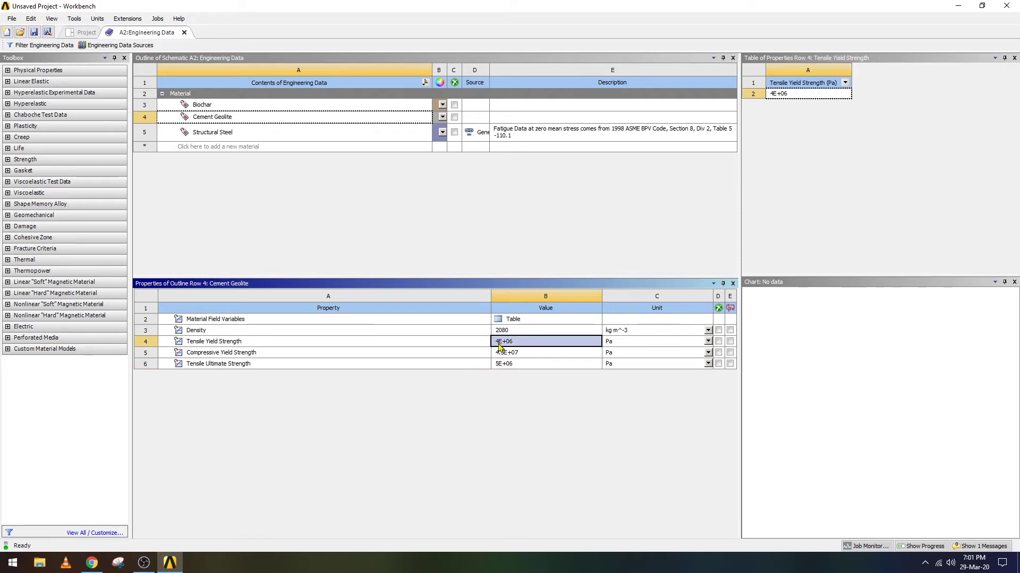
{"action": "left_click", "coordinate": [500, 343]}
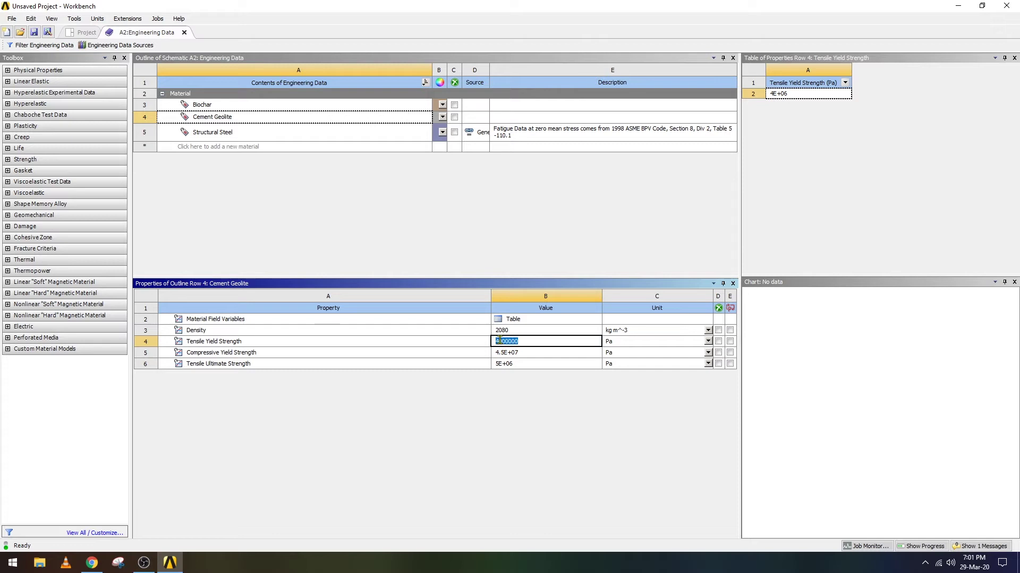
{"action": "left_click", "coordinate": [499, 341]}
{"action": "key", "text": "BackSpace"}
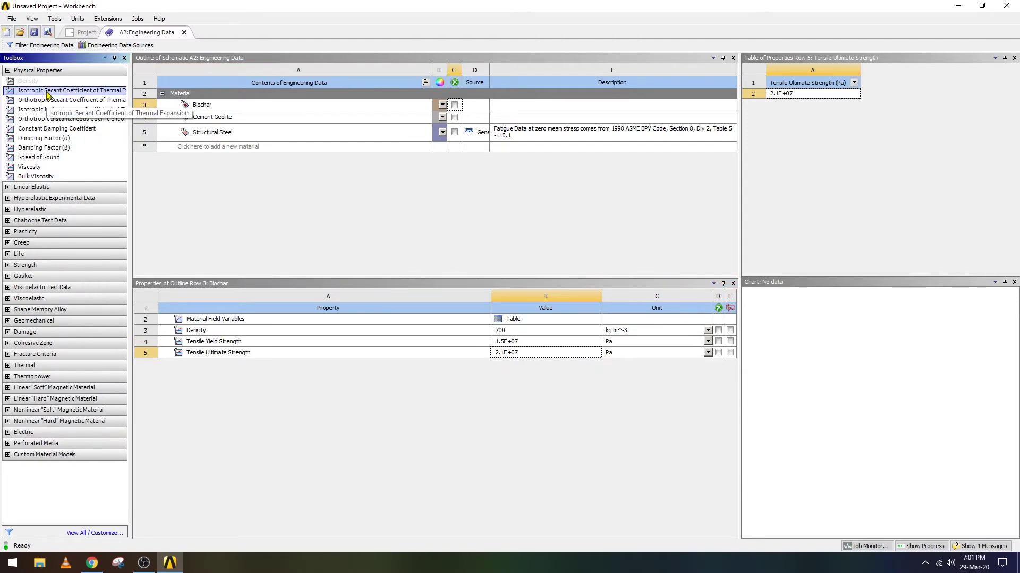
Add the Isotropic Secant Coefficient of Thermal Expansion to Cement Geolite and set the coefficient to 1e-5 C^-1.
{"action": "left_click_drag", "start_coordinate": [50, 96], "coordinate": [205, 119]}
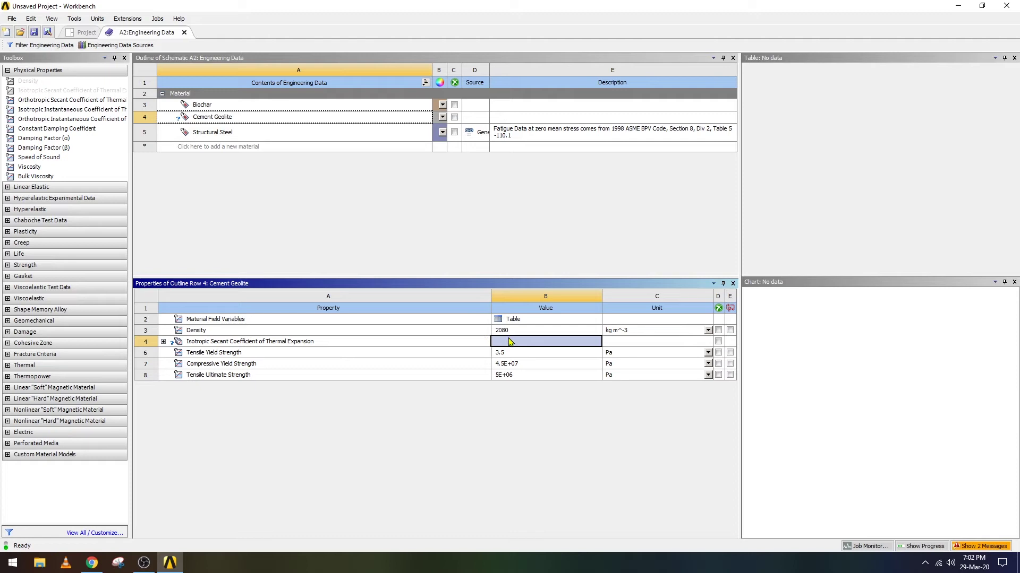
{"action": "left_click", "coordinate": [163, 342]}
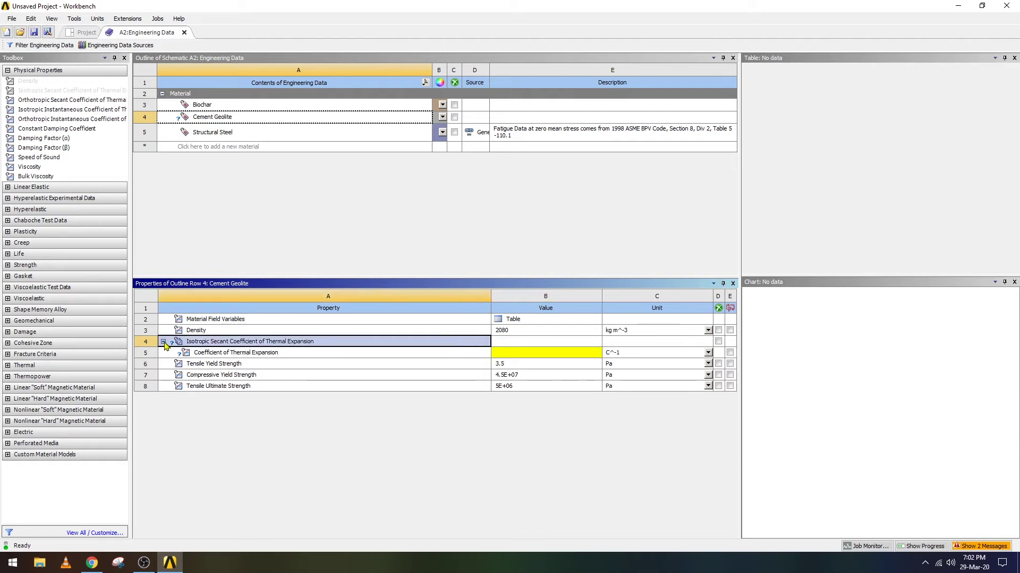
{"action": "left_click", "coordinate": [218, 353]}
{"action": "left_click", "coordinate": [531, 353]}
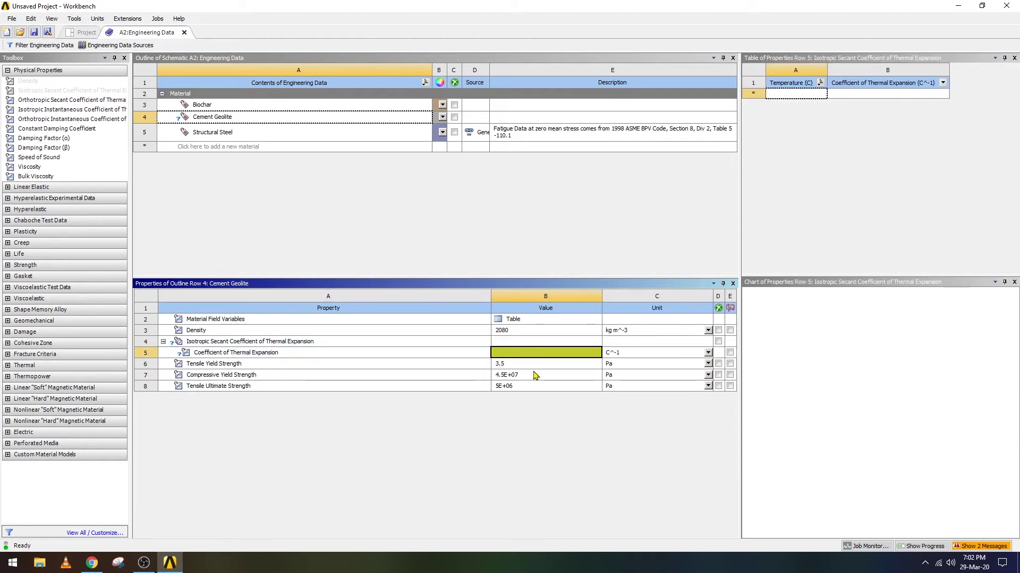
{"action": "type", "text": "1e-5"}
{"action": "key", "text": "Return"}
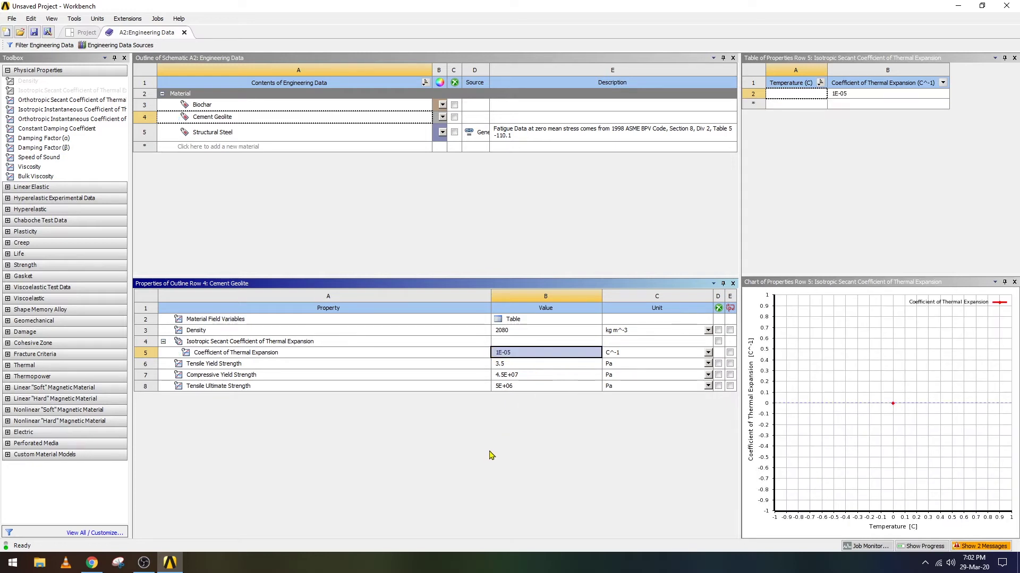
Add Isotropic Elasticity to Cement Geolite and expand its parameters.
{"action": "left_click", "coordinate": [163, 341]}
{"action": "left_click", "coordinate": [8, 70]}
{"action": "left_click", "coordinate": [7, 81]}
{"action": "left_click_drag", "start_coordinate": [41, 92], "coordinate": [228, 123]}
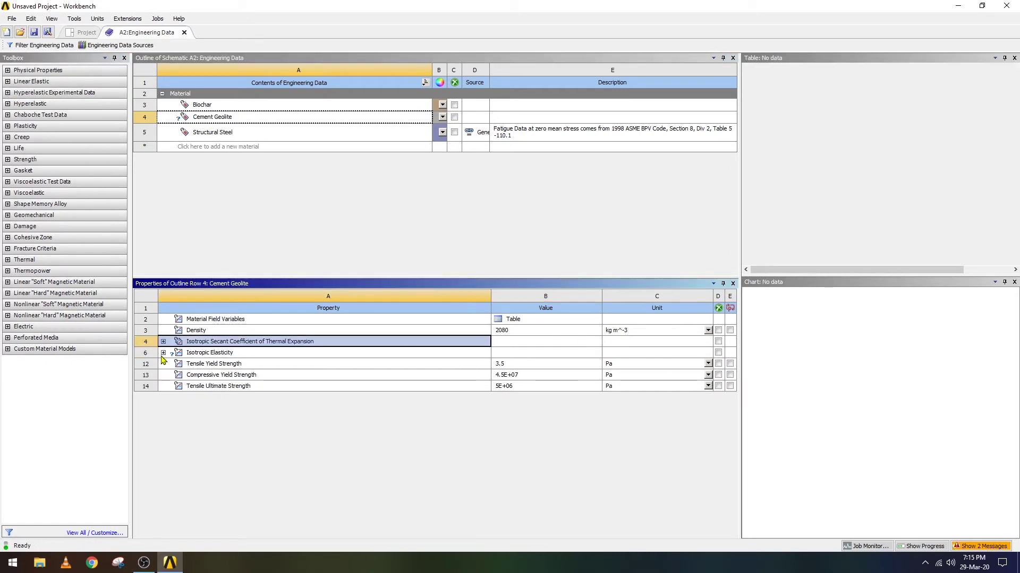
{"action": "left_click", "coordinate": [163, 352]}
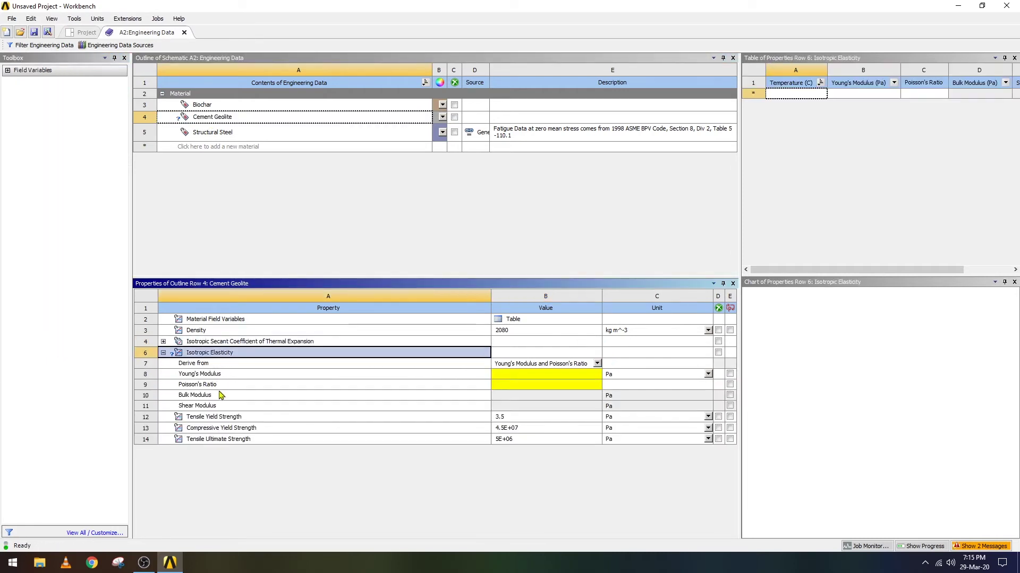
Set Cement Geolite's Young's Modulus to 4e6 Pa and its Poisson's Ratio to 0.20.
{"action": "left_click", "coordinate": [525, 376]}
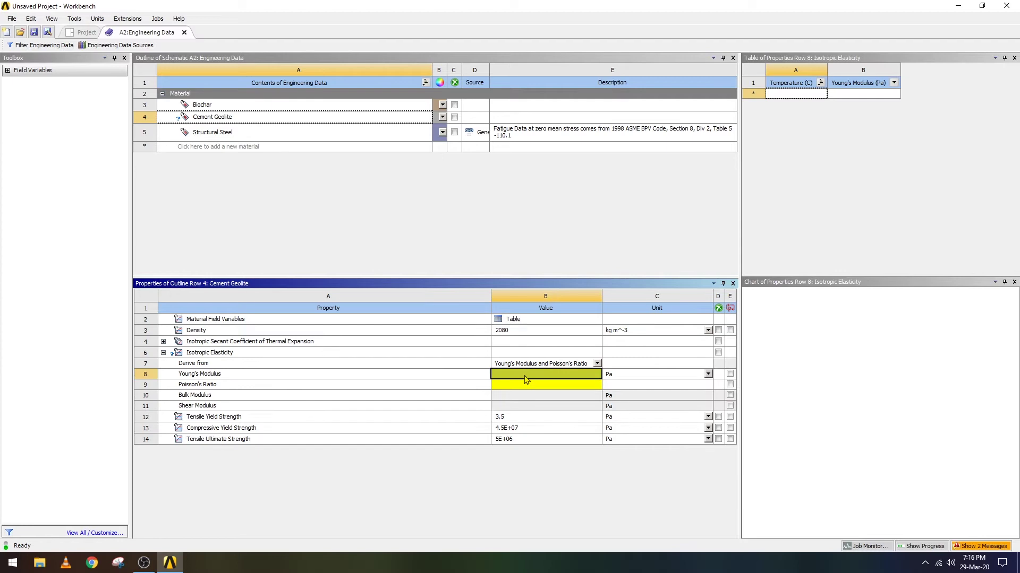
{"action": "type", "text": "4e6"}
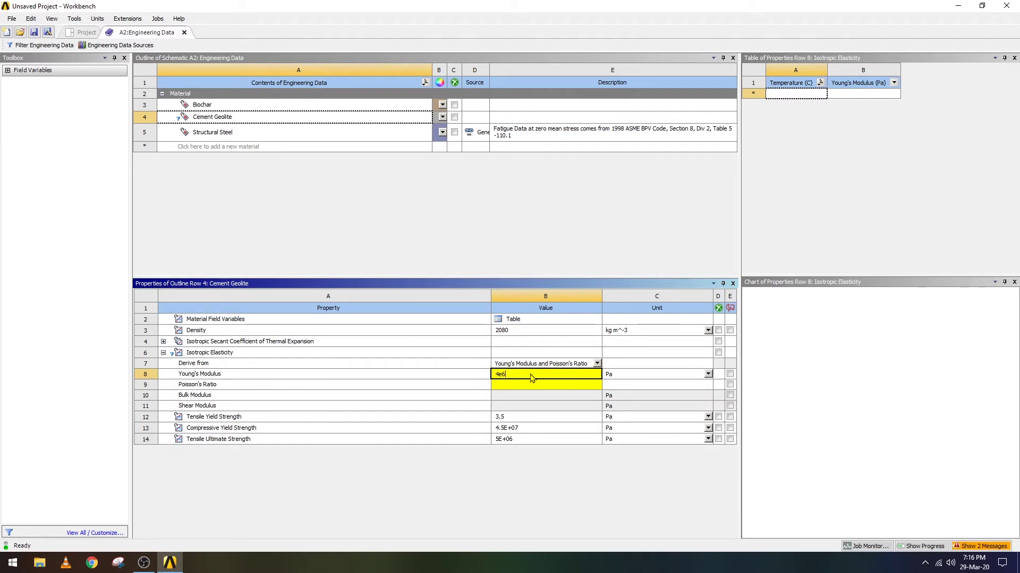
{"action": "left_click", "coordinate": [514, 388]}
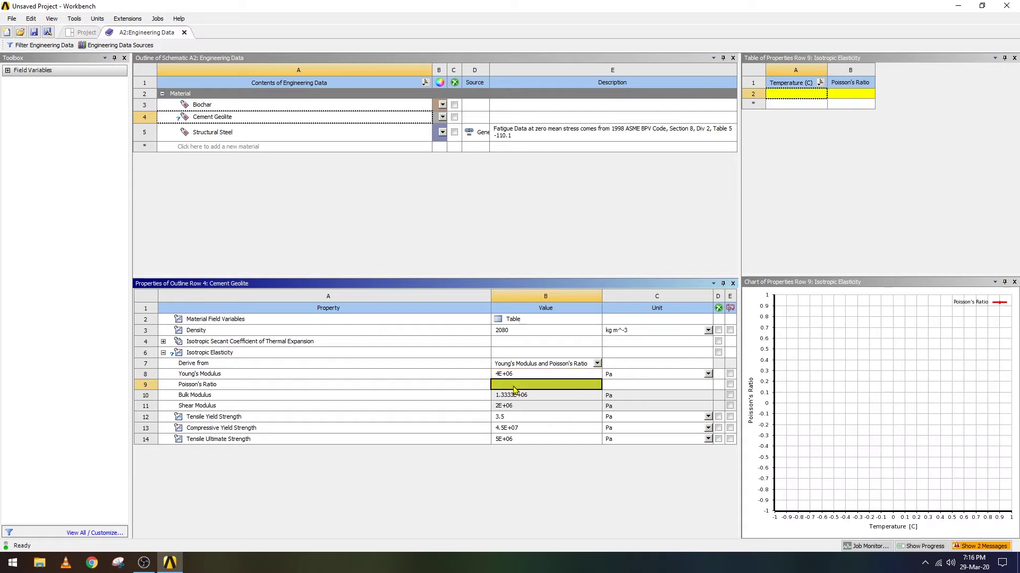
{"action": "type", "text": "0.20"}
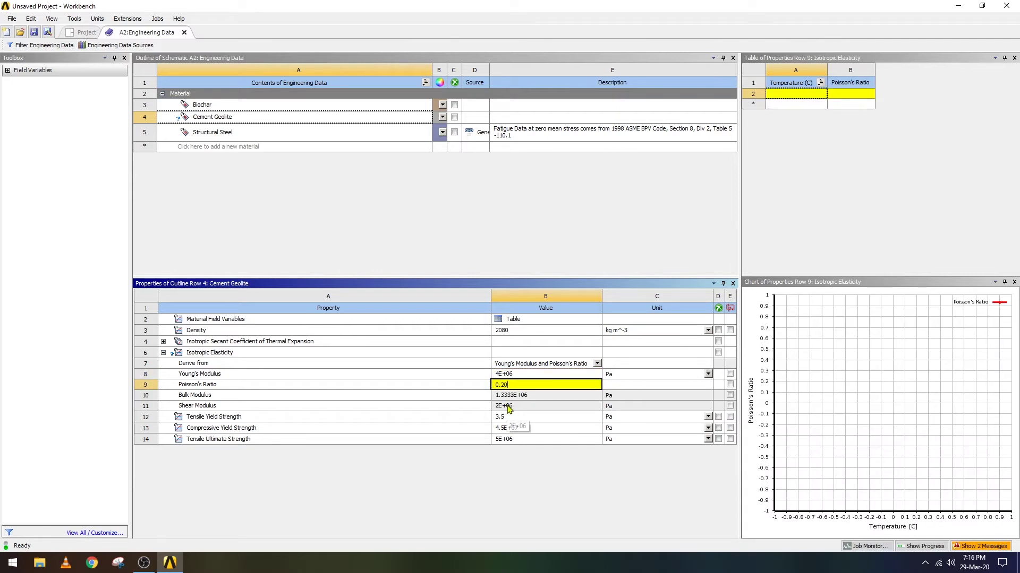
{"action": "key", "text": "Return"}
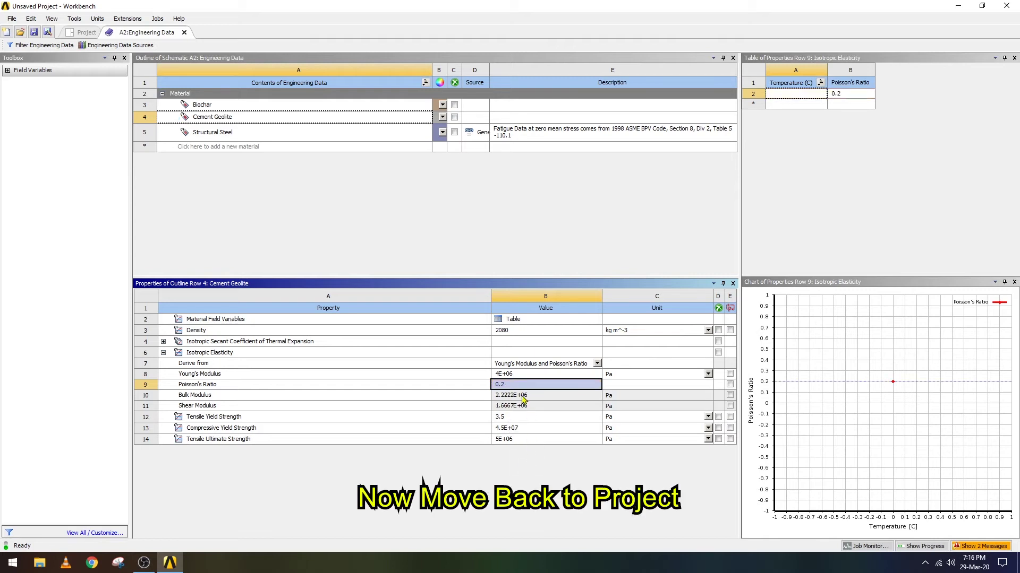
Return from the engineering data to the project schematic.
{"action": "left_click", "coordinate": [87, 32]}
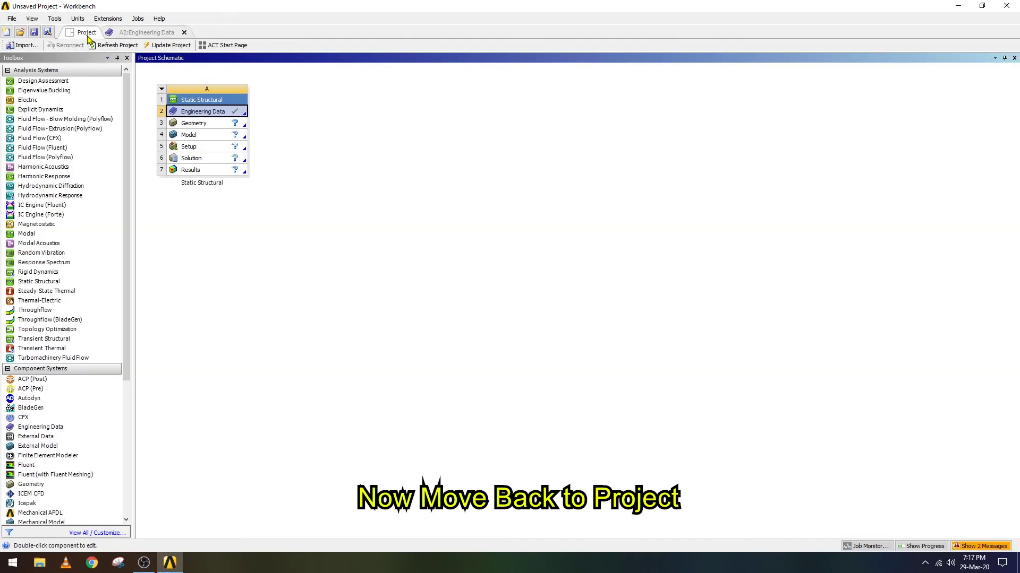
{"action": "left_click", "coordinate": [134, 33]}
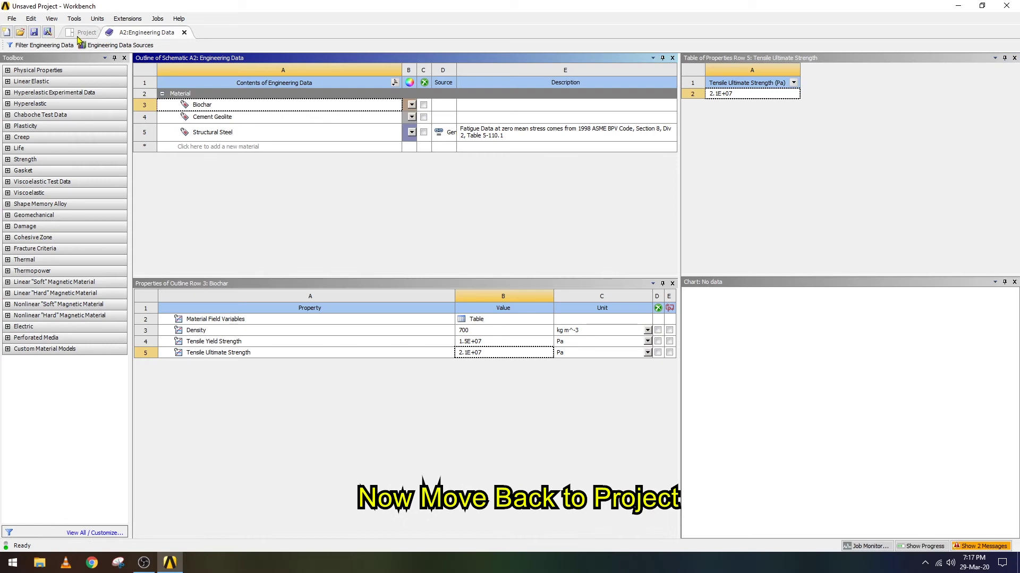
{"action": "left_click", "coordinate": [78, 35]}
Import Beam.igs from the Work > Fiverr > Task 45 > Model folder on drive E as the Static Structural system's geometry.
{"action": "right_click", "coordinate": [207, 123]}
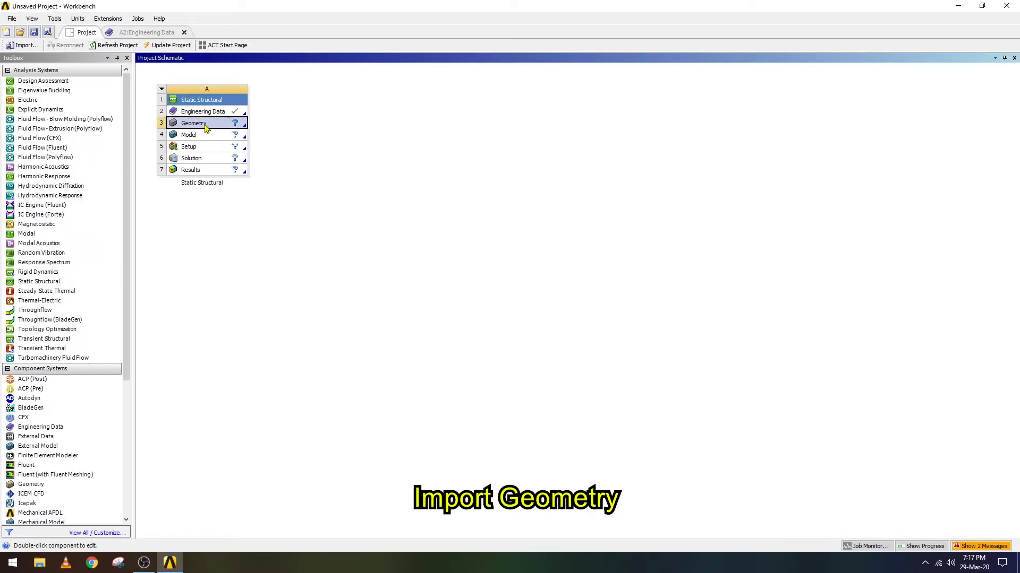
{"action": "mouse_move", "coordinate": [265, 154]}
{"action": "left_click", "coordinate": [350, 155]}
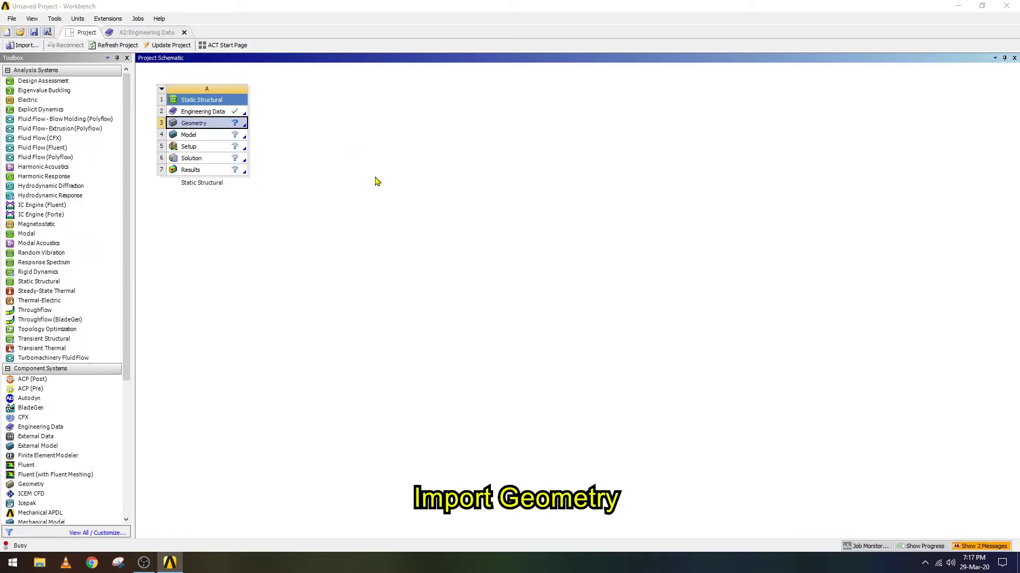
{"action": "left_click", "coordinate": [40, 198]}
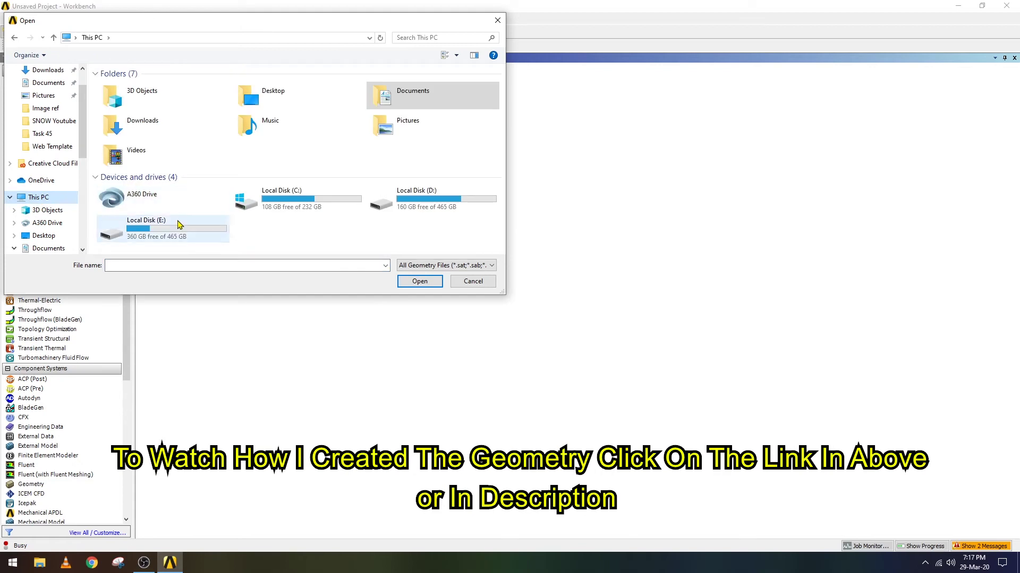
{"action": "double_click", "coordinate": [154, 227]}
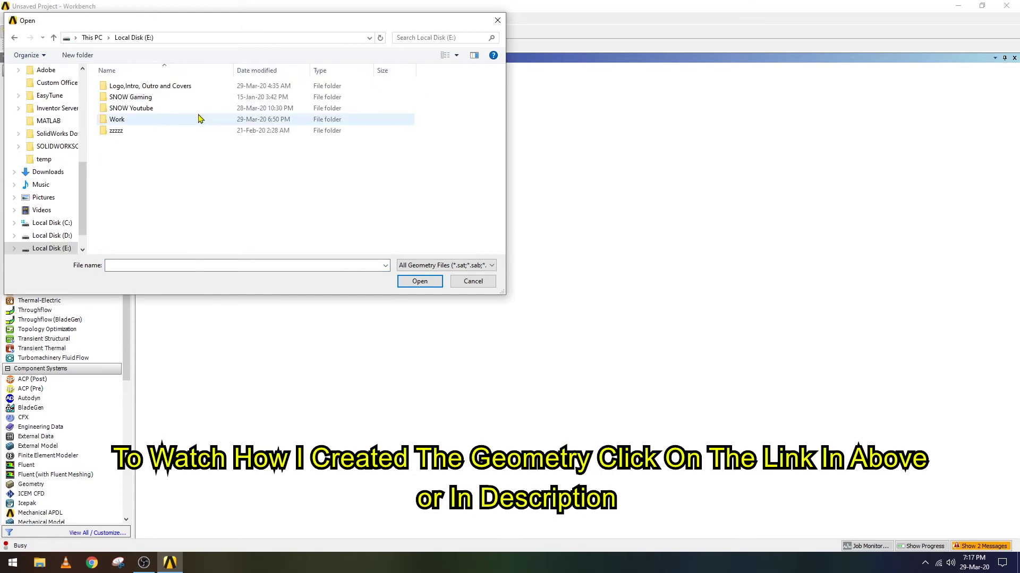
{"action": "double_click", "coordinate": [139, 120]}
{"action": "double_click", "coordinate": [158, 109]}
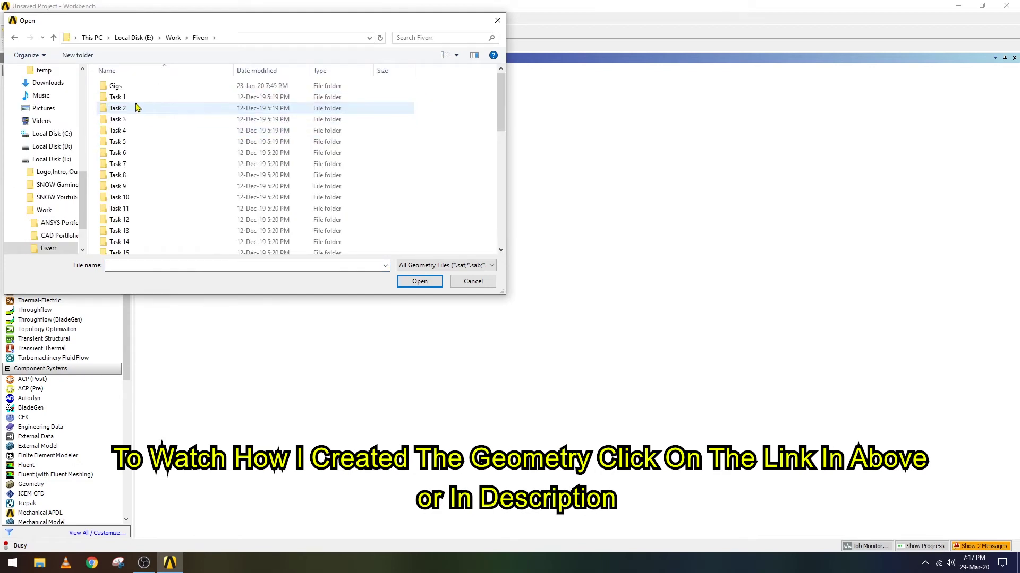
{"action": "scroll", "coordinate": [181, 192], "scroll_direction": "down", "scroll_amount": 10}
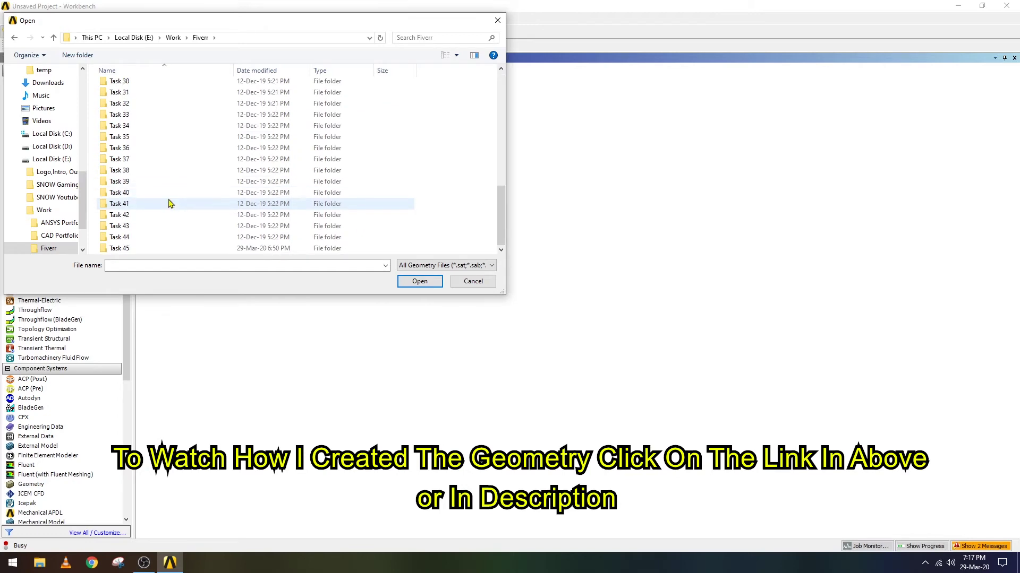
{"action": "double_click", "coordinate": [130, 248]}
{"action": "double_click", "coordinate": [145, 88]}
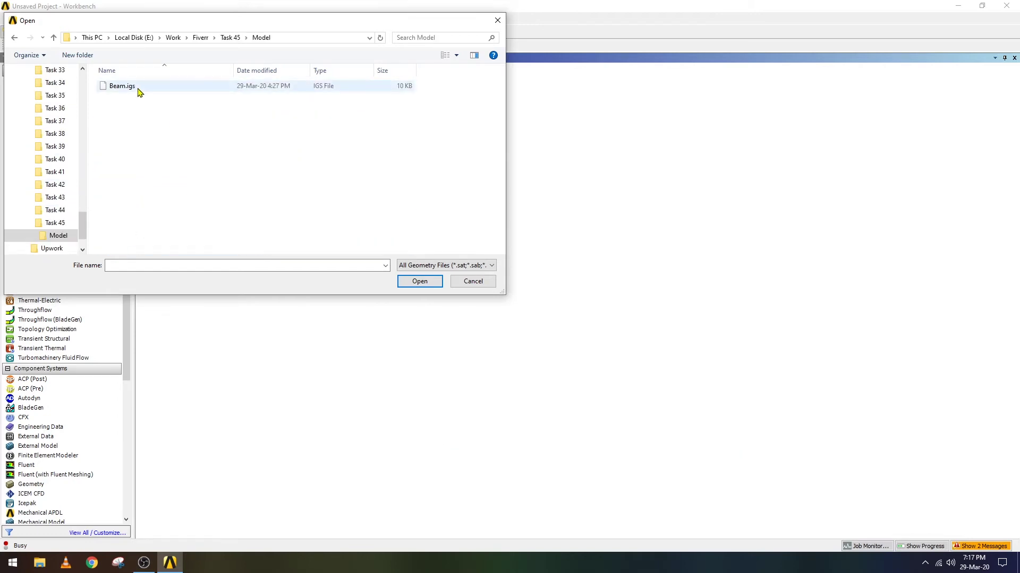
{"action": "double_click", "coordinate": [142, 90]}
Open the Static Structural system's geometry in DesignModeler, generate the Import1 feature and expand its list of bodies.
{"action": "right_click", "coordinate": [205, 125]}
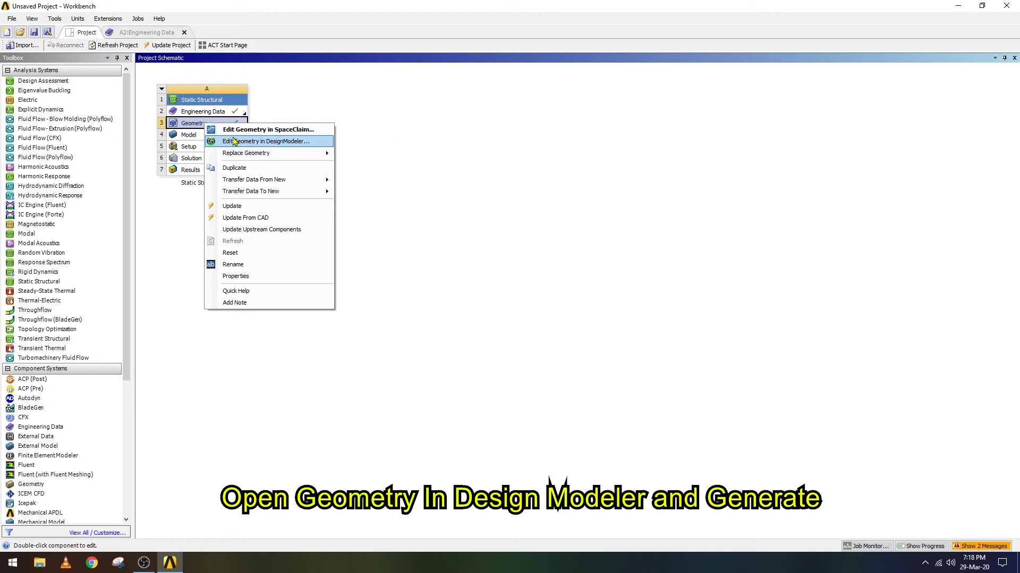
{"action": "left_click", "coordinate": [250, 141]}
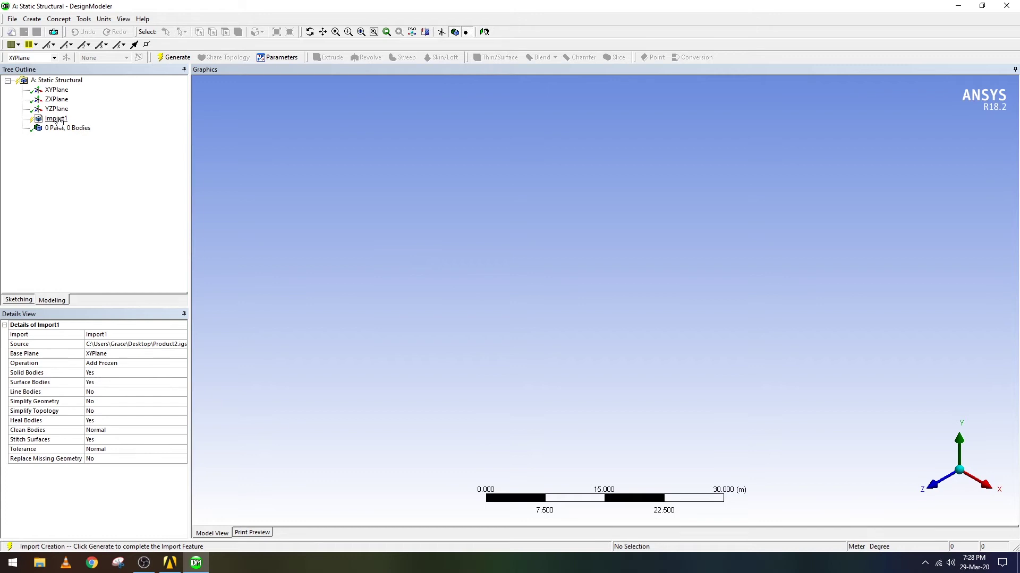
{"action": "left_click", "coordinate": [56, 118]}
{"action": "left_click", "coordinate": [173, 56]}
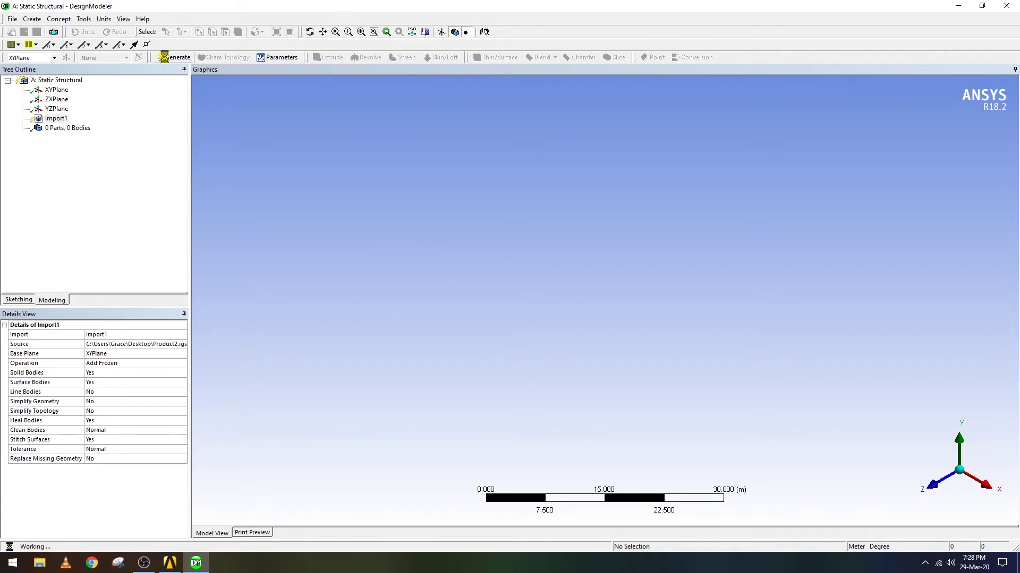
{"action": "left_click", "coordinate": [22, 128]}
Rename the first PartBody of the imported beam as Biochar.
{"action": "left_click", "coordinate": [62, 138]}
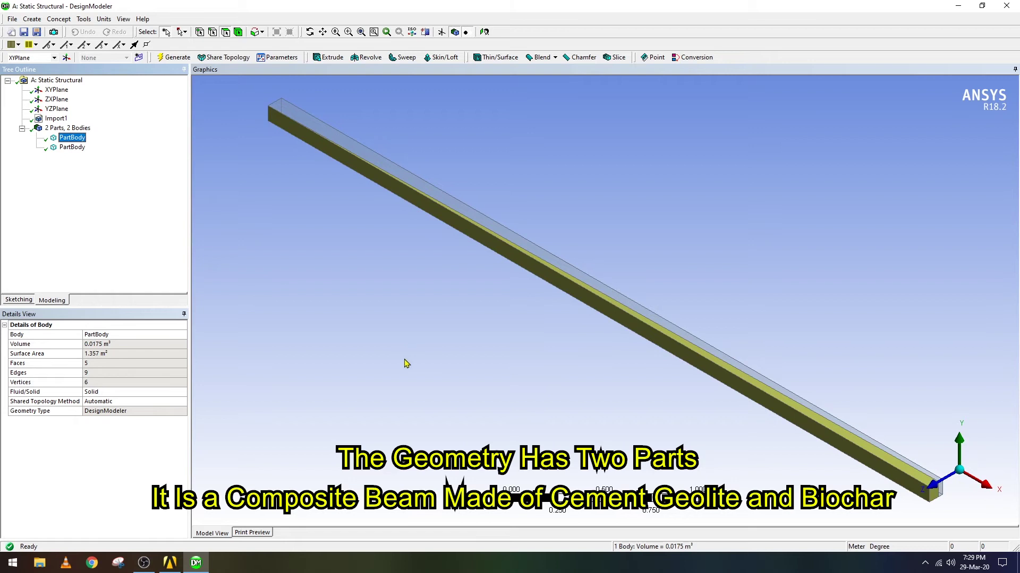
{"action": "middle_click_drag", "start_coordinate": [541, 252], "coordinate": [517, 258]}
{"action": "left_click", "coordinate": [79, 138]}
{"action": "right_click", "coordinate": [82, 141]}
{"action": "left_click", "coordinate": [128, 191]}
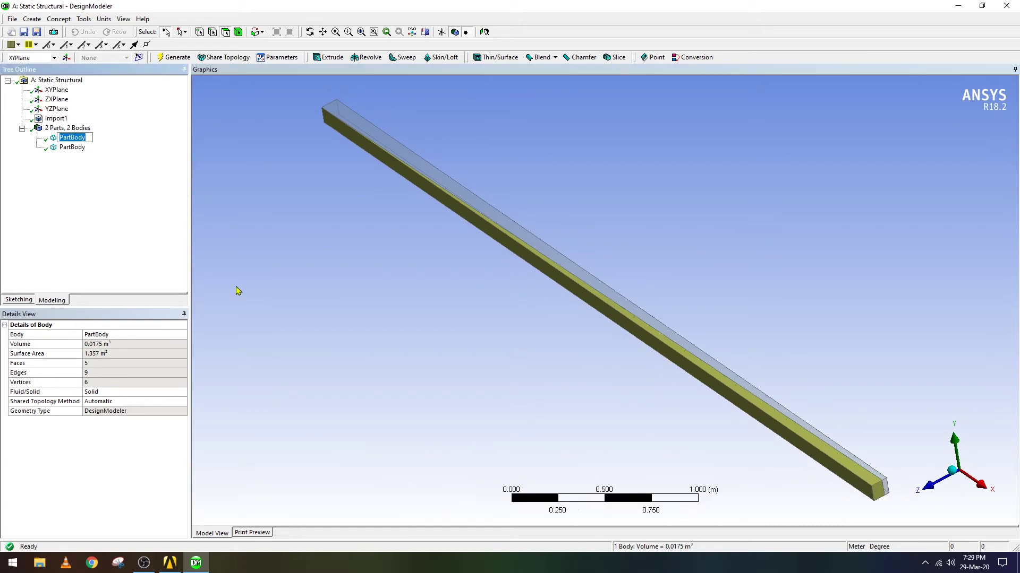
{"action": "type", "text": "Biochar"}
{"action": "key", "text": "Return"}
Rename the remaining PartBody as Cement Geolite.
{"action": "right_click", "coordinate": [73, 148]}
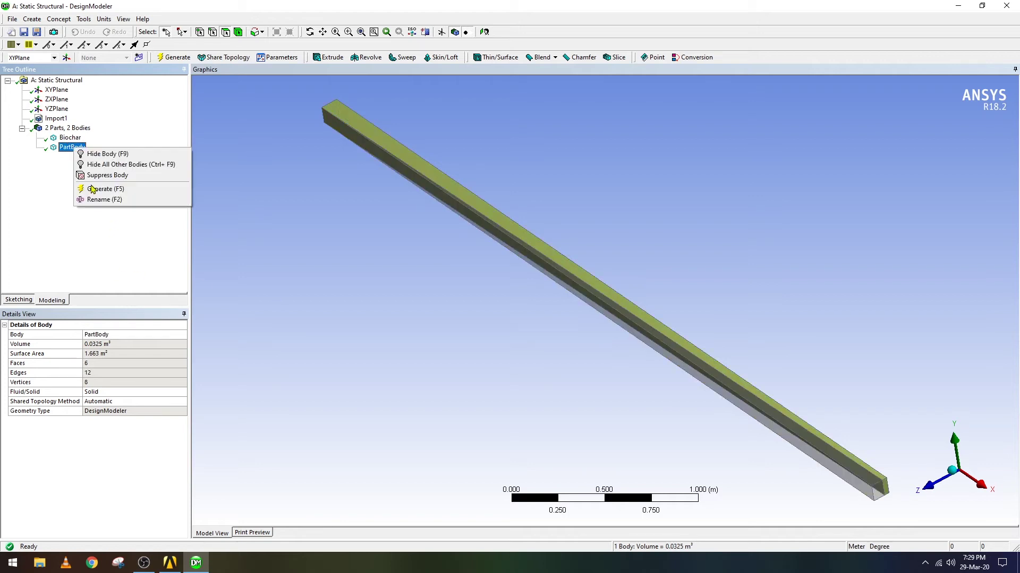
{"action": "left_click", "coordinate": [107, 205]}
{"action": "type", "text": "C"}
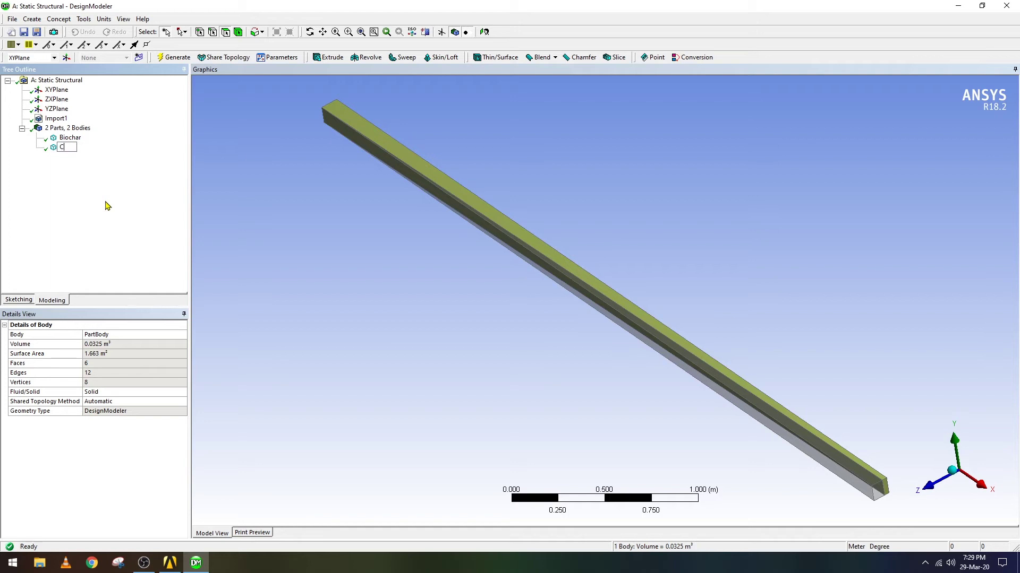
{"action": "type", "text": "ement Geolite"}
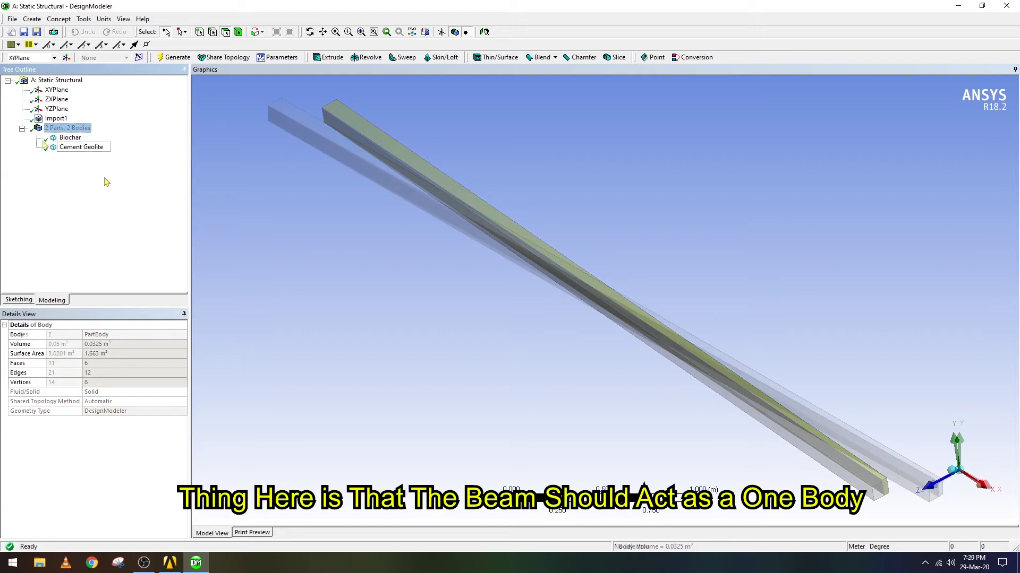
Form a new part from the Biochar and Cement Geolite bodies and check both bodies inside it.
{"action": "left_click", "coordinate": [70, 138]}
{"action": "left_click", "coordinate": [71, 147]}
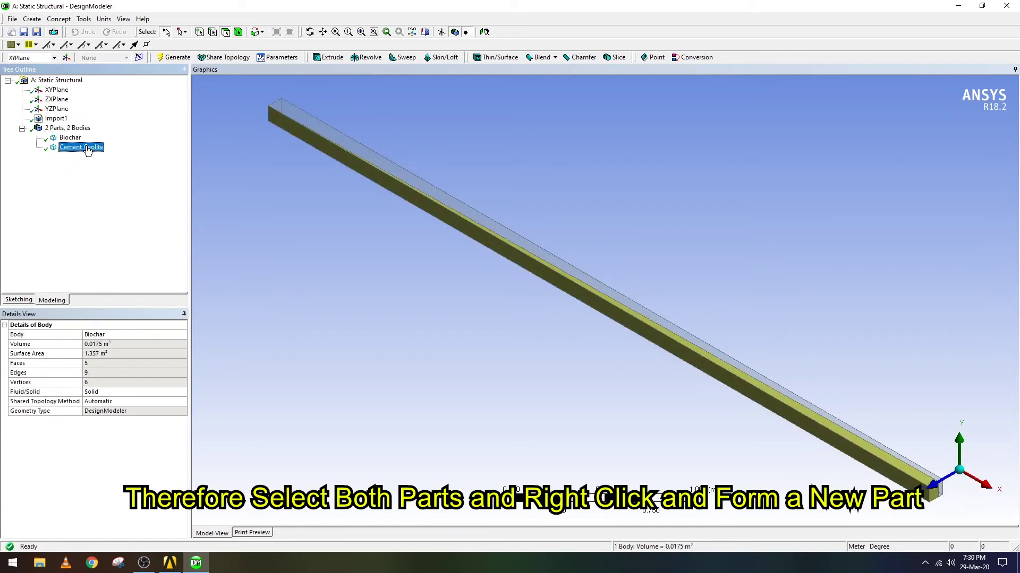
{"action": "left_click", "coordinate": [70, 137], "text": "ctrl"}
{"action": "right_click", "coordinate": [78, 140]}
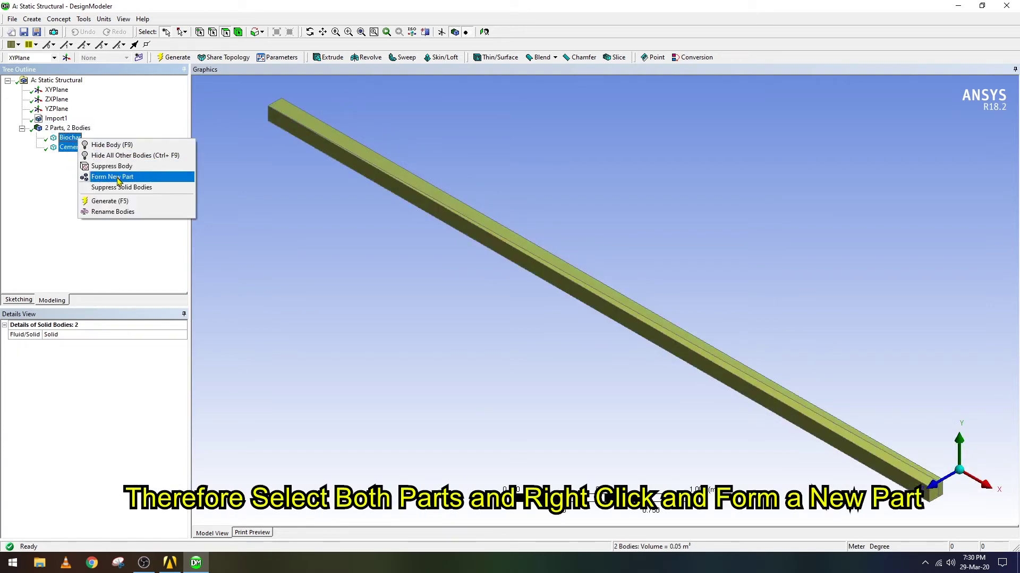
{"action": "left_click", "coordinate": [112, 177]}
{"action": "left_click", "coordinate": [36, 137]}
{"action": "left_click", "coordinate": [90, 151]}
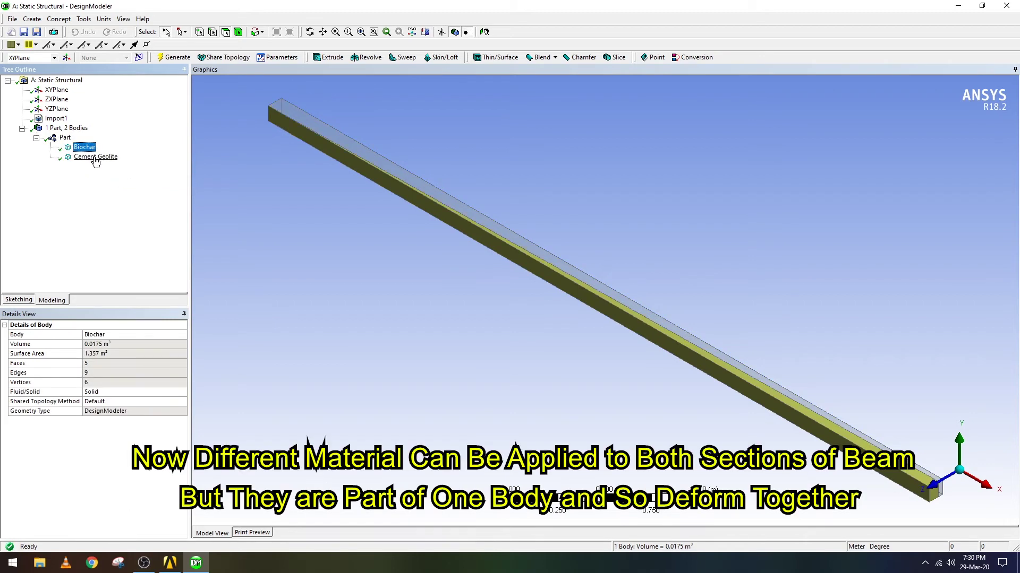
{"action": "left_click", "coordinate": [95, 156]}
Close DesignModeler and open the Static Structural system's model for editing in Mechanical.
{"action": "left_click", "coordinate": [12, 19]}
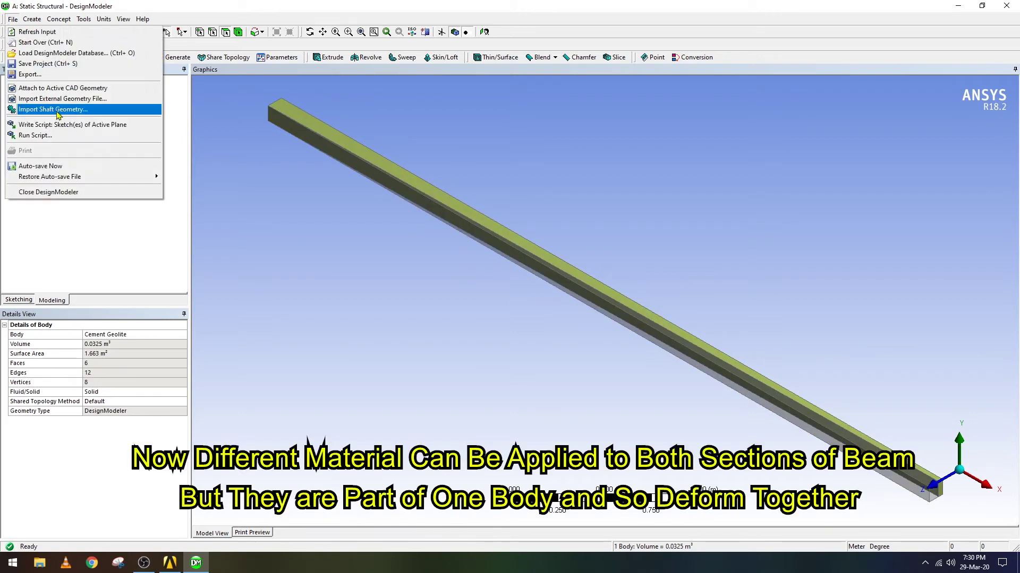
{"action": "left_click", "coordinate": [84, 203]}
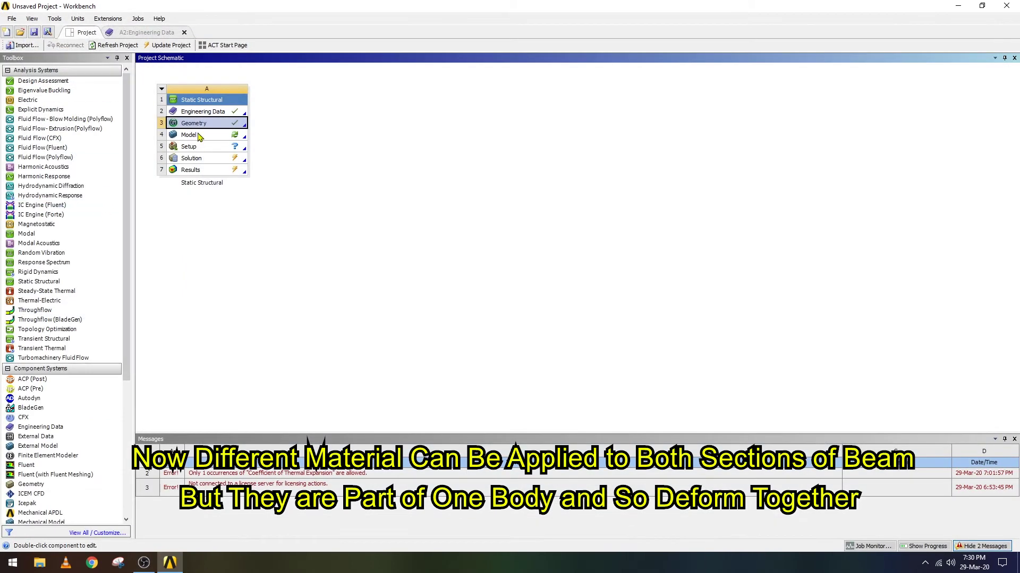
{"action": "left_click", "coordinate": [201, 136]}
{"action": "right_click", "coordinate": [199, 134]}
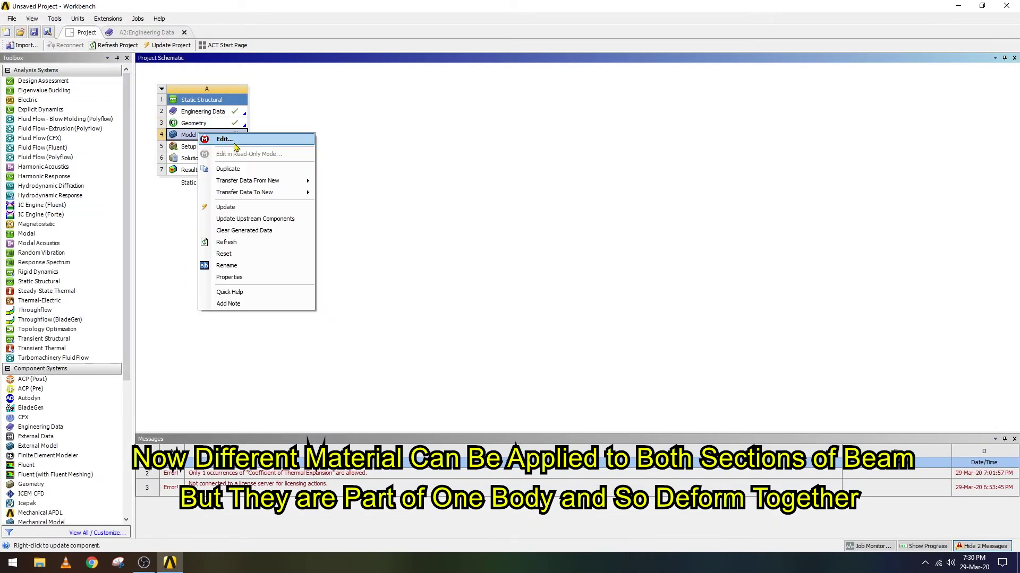
{"action": "left_click", "coordinate": [234, 143]}
{"action": "left_click", "coordinate": [545, 303]}
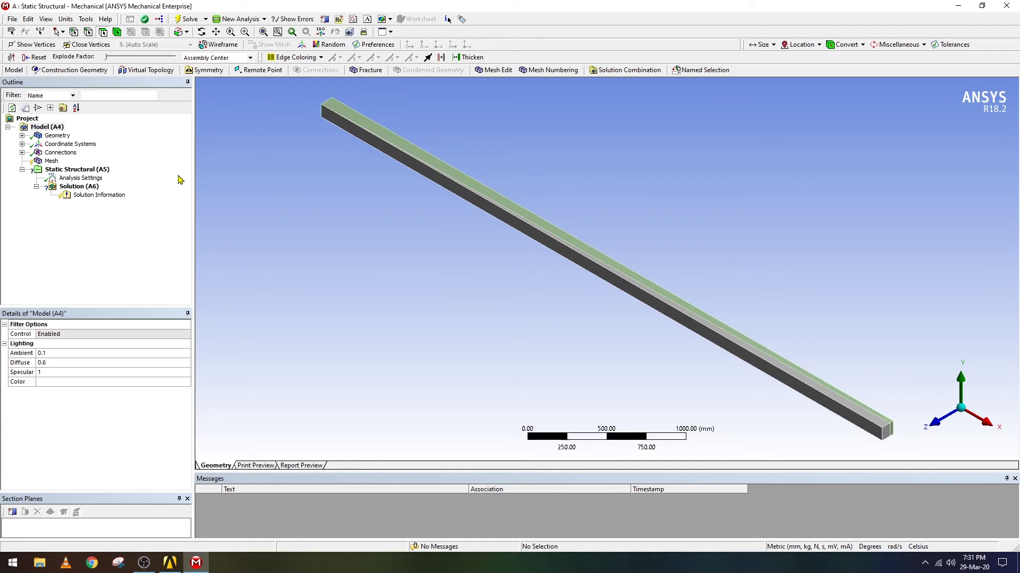
Set the mesh sizing's Relevance Center to Fine.
{"action": "left_click", "coordinate": [51, 160]}
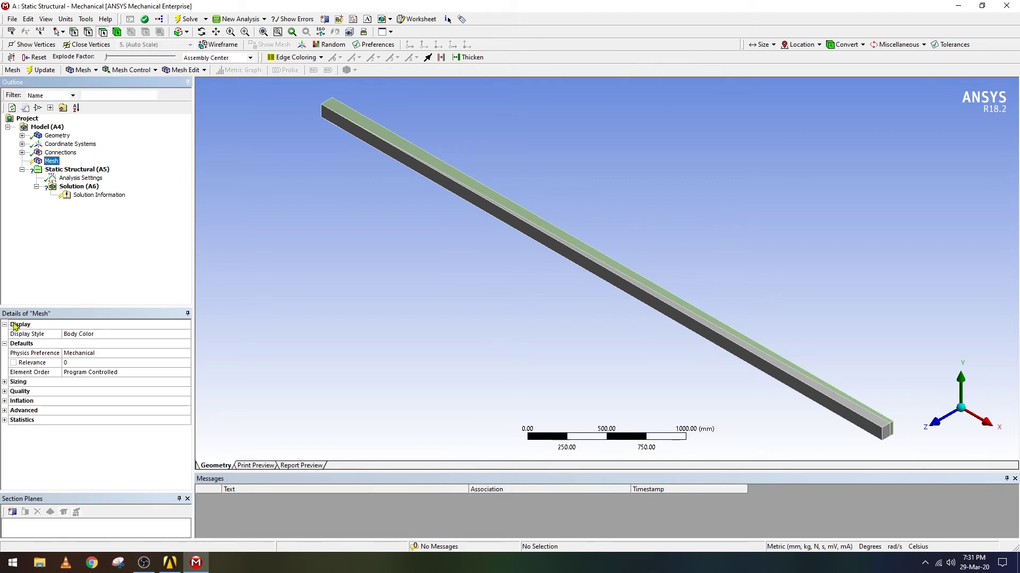
{"action": "left_click", "coordinate": [5, 344]}
{"action": "left_click", "coordinate": [5, 324]}
{"action": "left_click", "coordinate": [5, 343]}
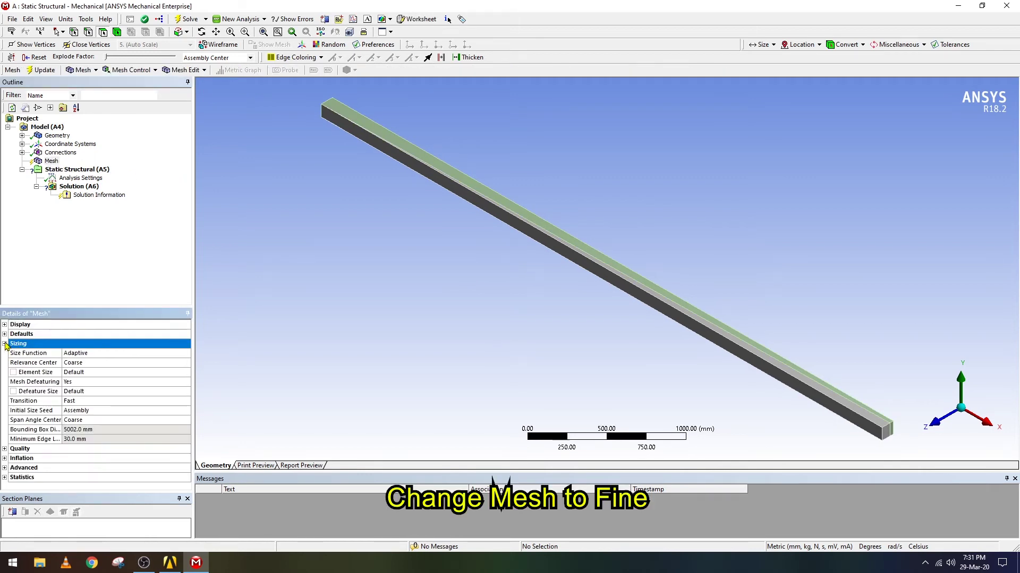
{"action": "left_click", "coordinate": [85, 364]}
{"action": "left_click", "coordinate": [186, 363]}
{"action": "left_click", "coordinate": [85, 387]}
Set the mesh's Size Function to Proximity and Curvature and collapse the sizing settings.
{"action": "left_click", "coordinate": [91, 353]}
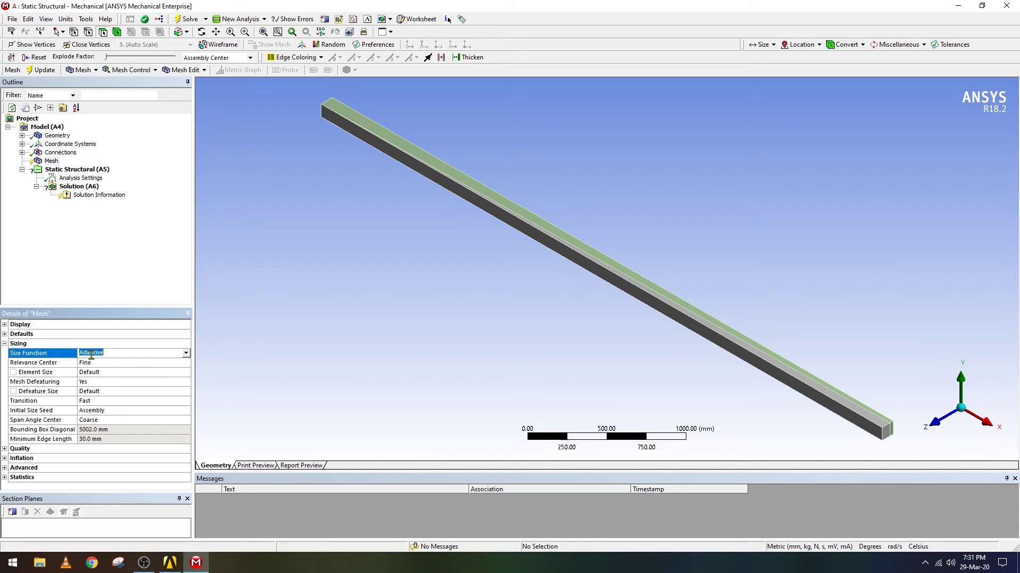
{"action": "left_click", "coordinate": [185, 353]}
{"action": "left_click", "coordinate": [104, 373]}
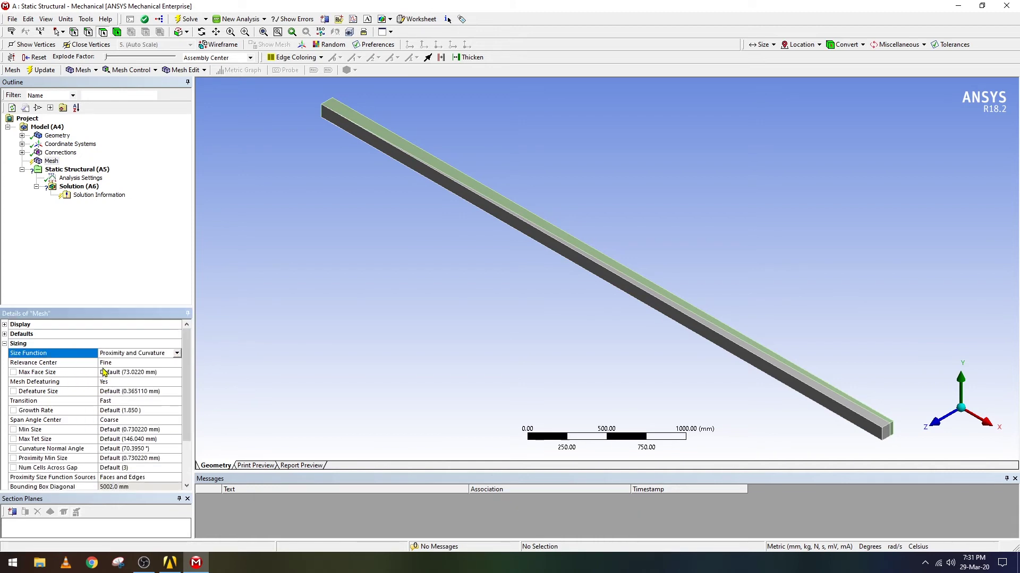
{"action": "left_click", "coordinate": [4, 344]}
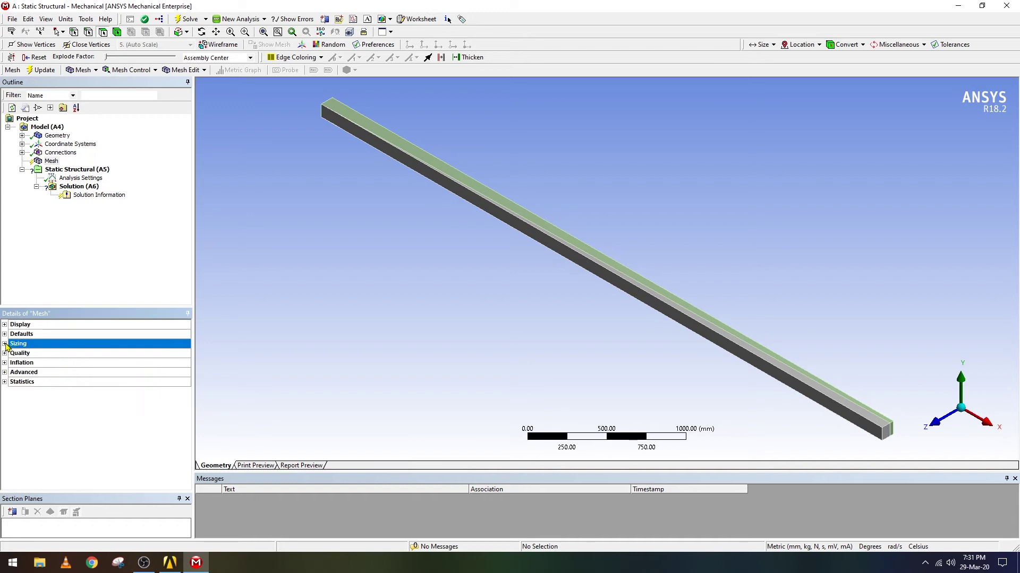